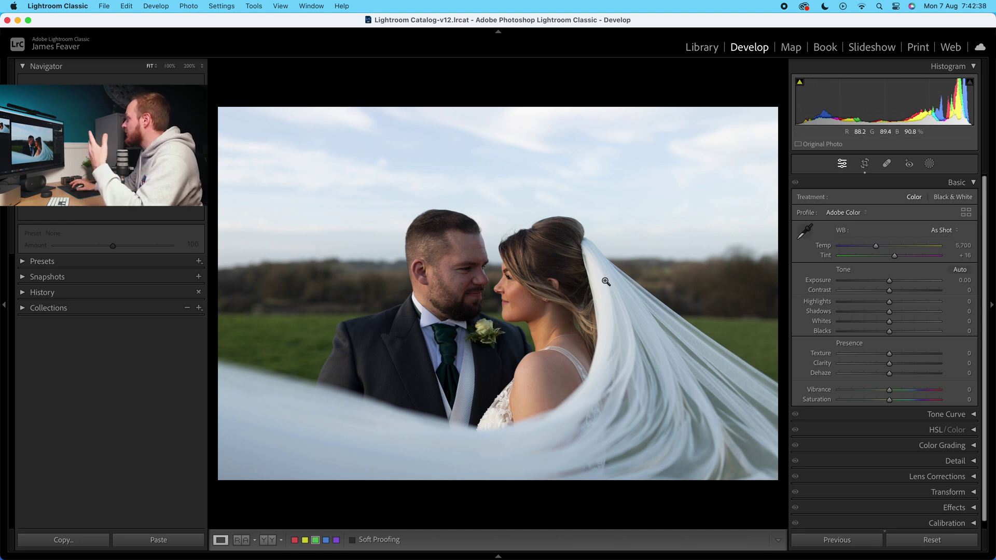
# Show the Basic panel's Profile list for the wedding portrait, still on Adobe Color
pyautogui.click(841, 216)
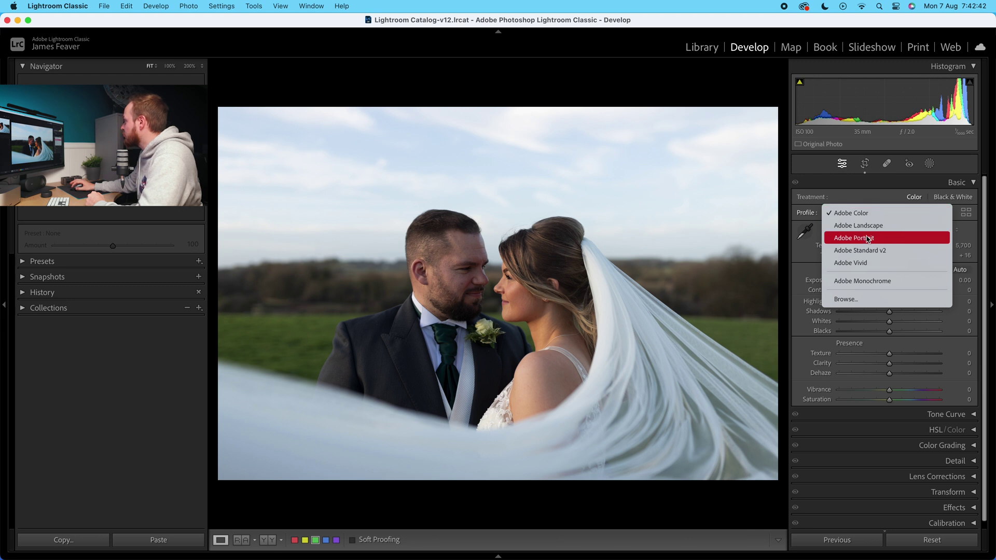
# Switch the wedding portrait's profile from Adobe Color to Adobe Portrait
pyautogui.click(868, 239)
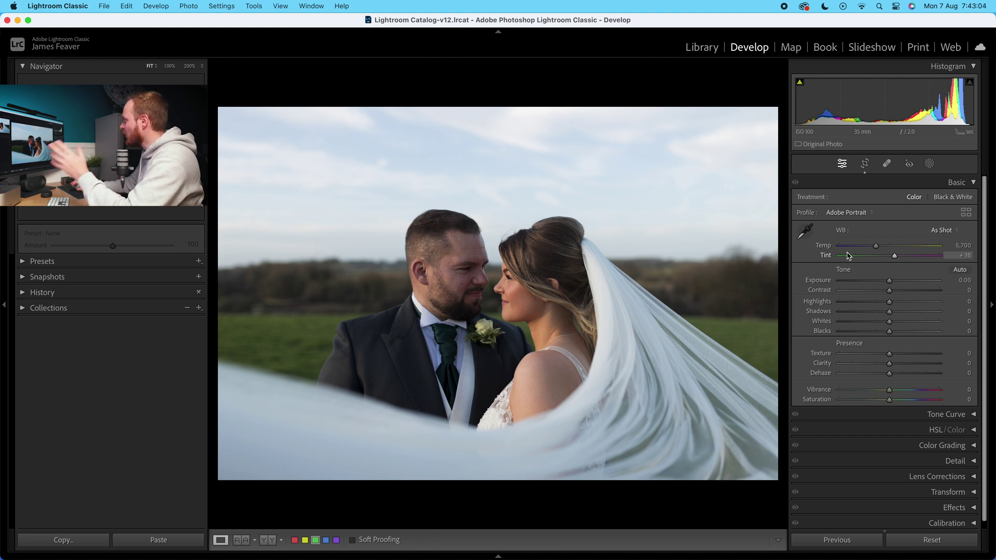
# Warm the white balance to Temp 7,500, leaving Tint at +16 without sampling
pyautogui.click(966, 247)
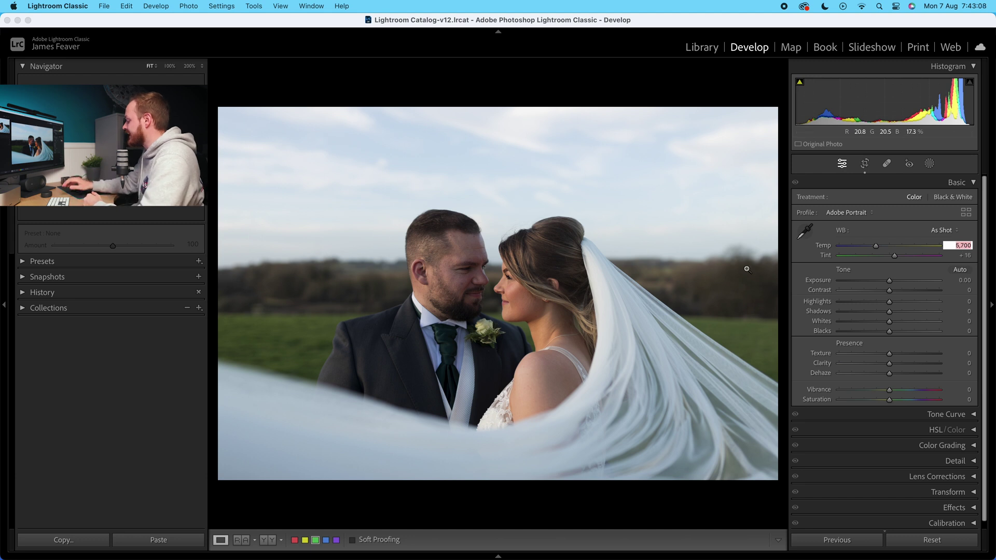
pyautogui.write('7,5')
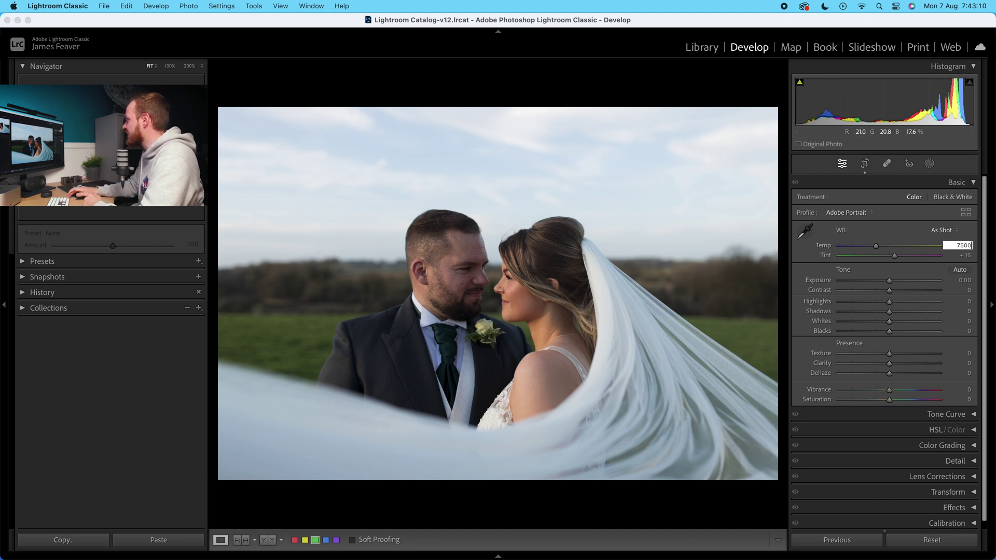
pyautogui.write('00')
pyautogui.press('Return')
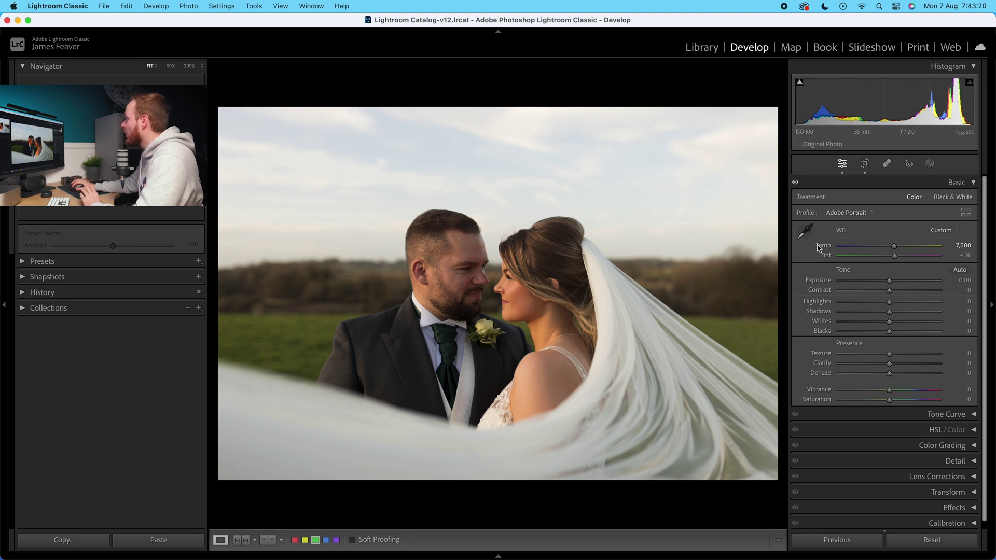
pyautogui.click(805, 231)
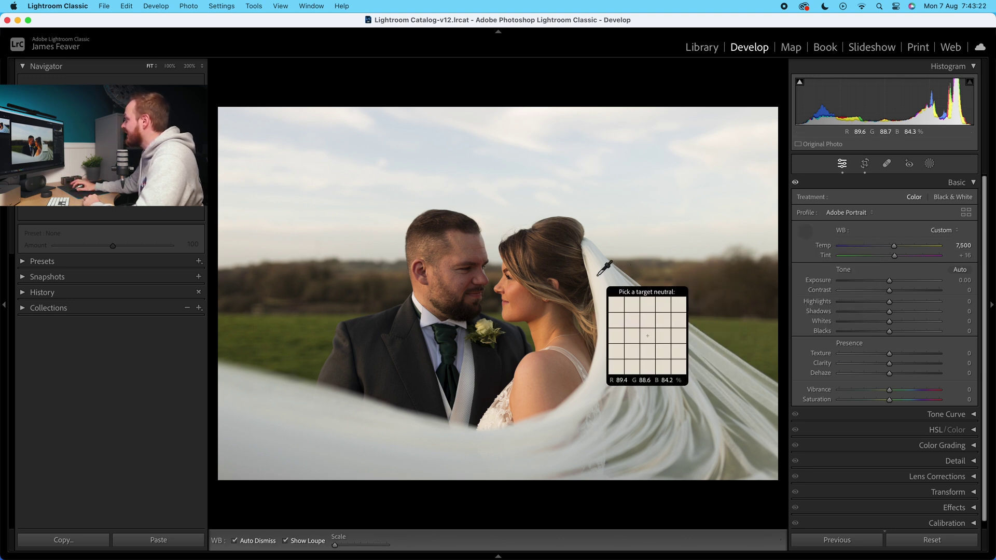
pyautogui.click(805, 231)
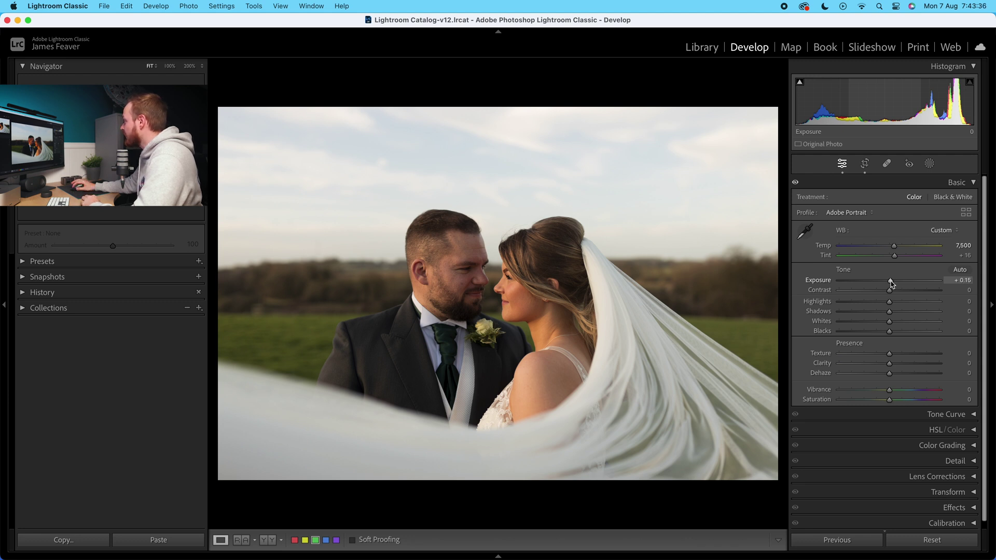
# Raise Exposure to +0.80 and Contrast to about +20
pyautogui.moveTo(891, 283); pyautogui.dragTo(896, 283)
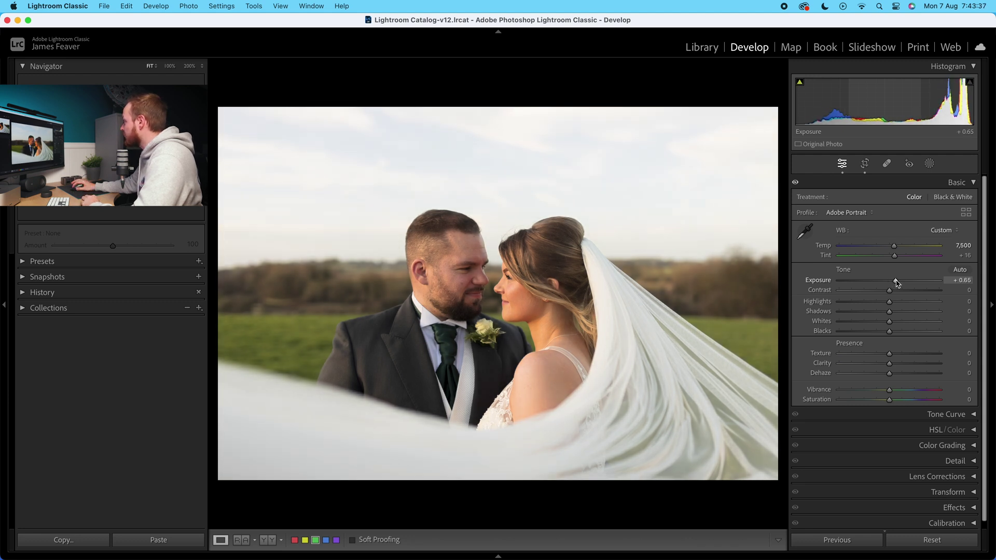
pyautogui.click(954, 284)
pyautogui.write('0.8')
pyautogui.press('Return')
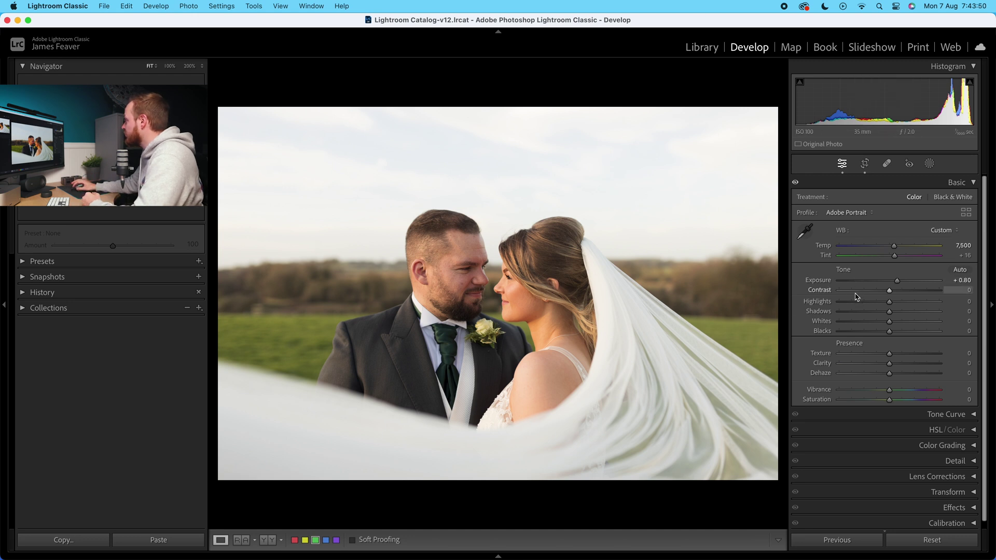
pyautogui.moveTo(894, 294); pyautogui.dragTo(899, 294)
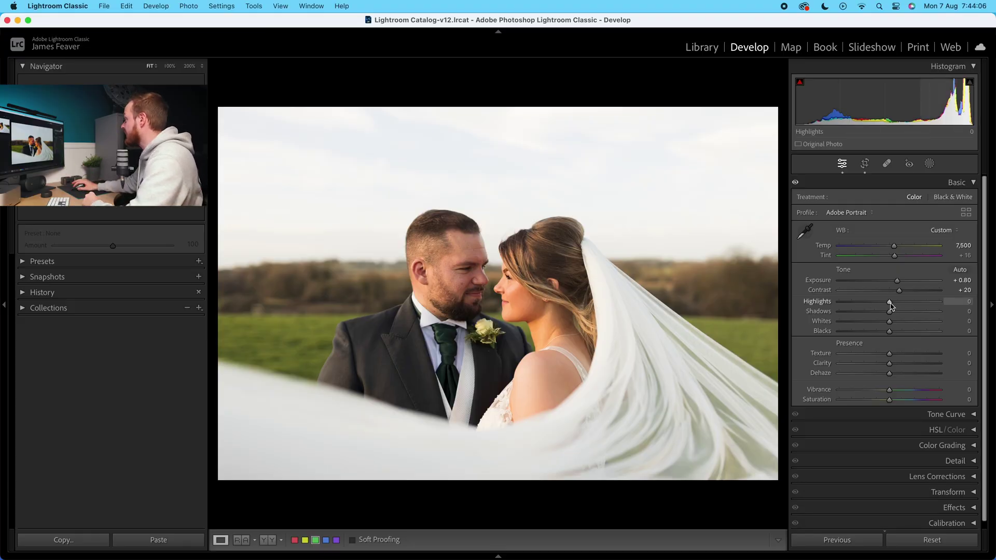
# Lower Highlights to −55 and lift Shadows to about +40
pyautogui.moveTo(888, 305); pyautogui.dragTo(853, 308)
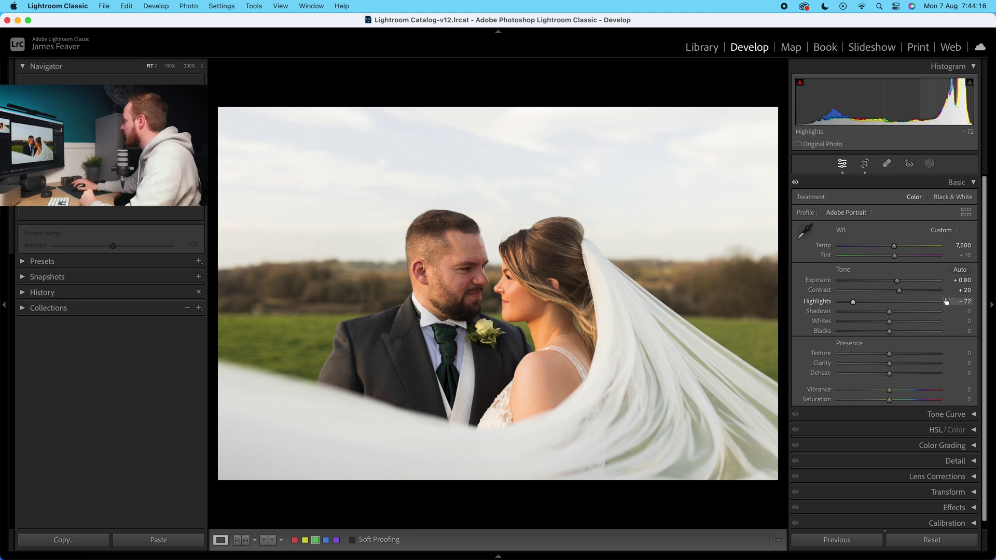
pyautogui.click(959, 301)
pyautogui.write('-55')
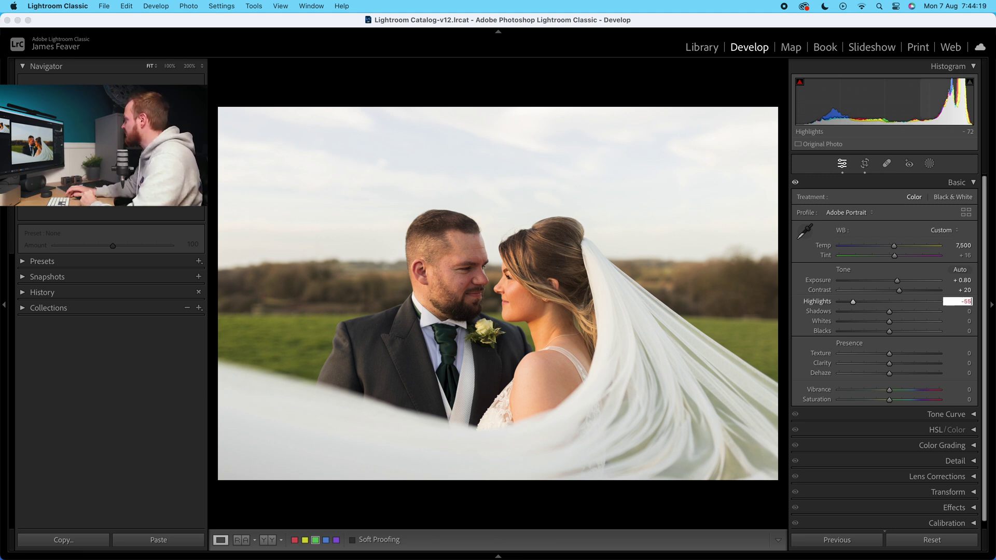
pyautogui.press('Return')
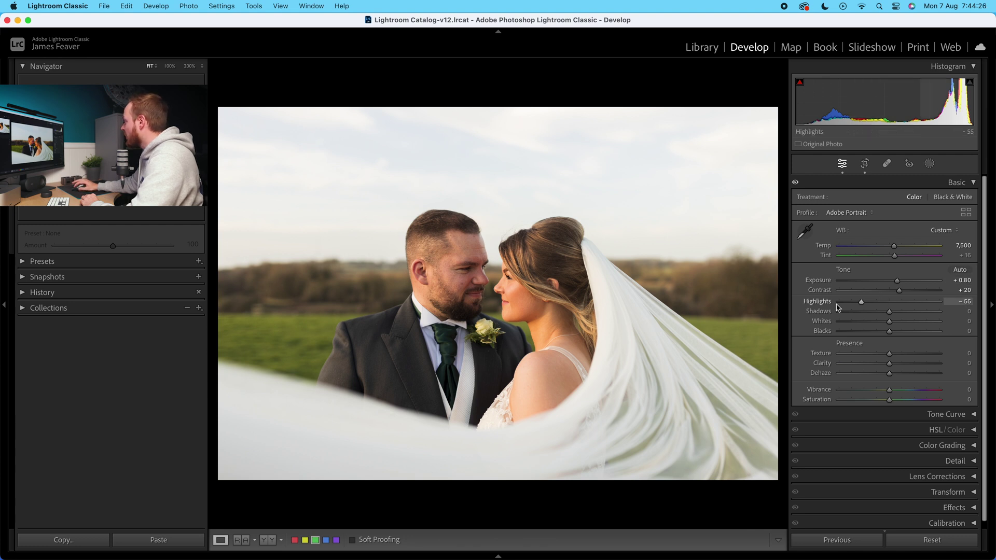
pyautogui.moveTo(889, 311); pyautogui.dragTo(909, 313)
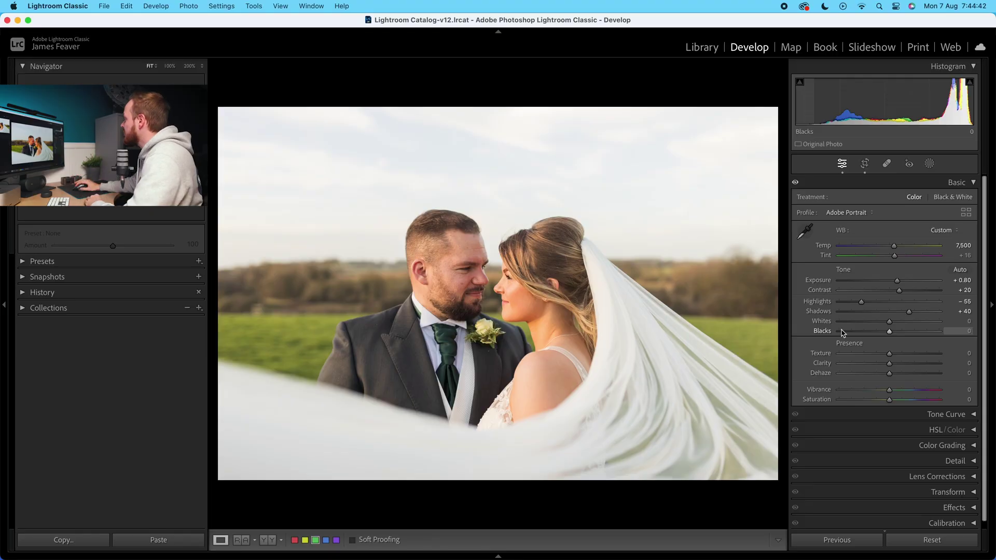
# Set Whites to +10 and Blacks to −10
pyautogui.click(963, 320)
pyautogui.write('10')
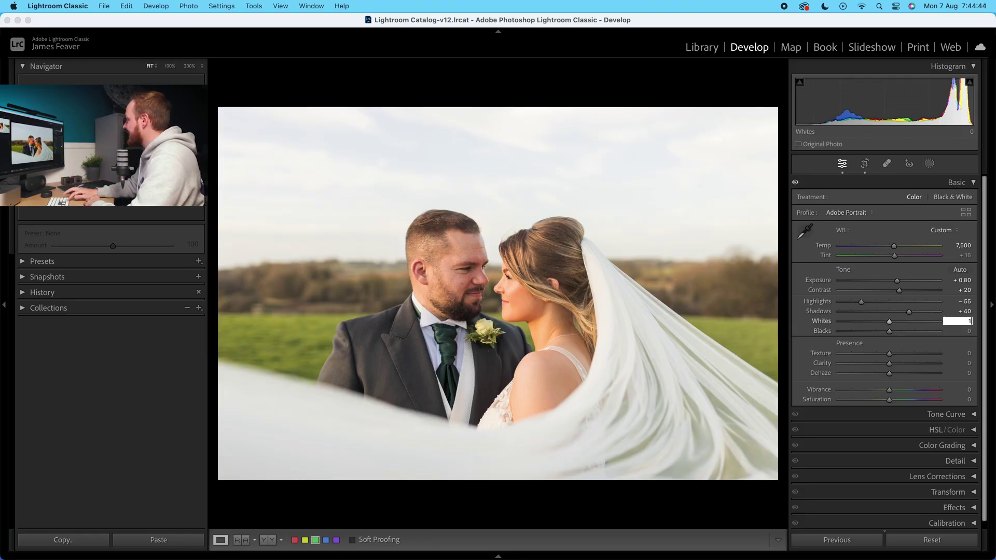
pyautogui.press('Return')
pyautogui.click(963, 331)
pyautogui.write('-1')
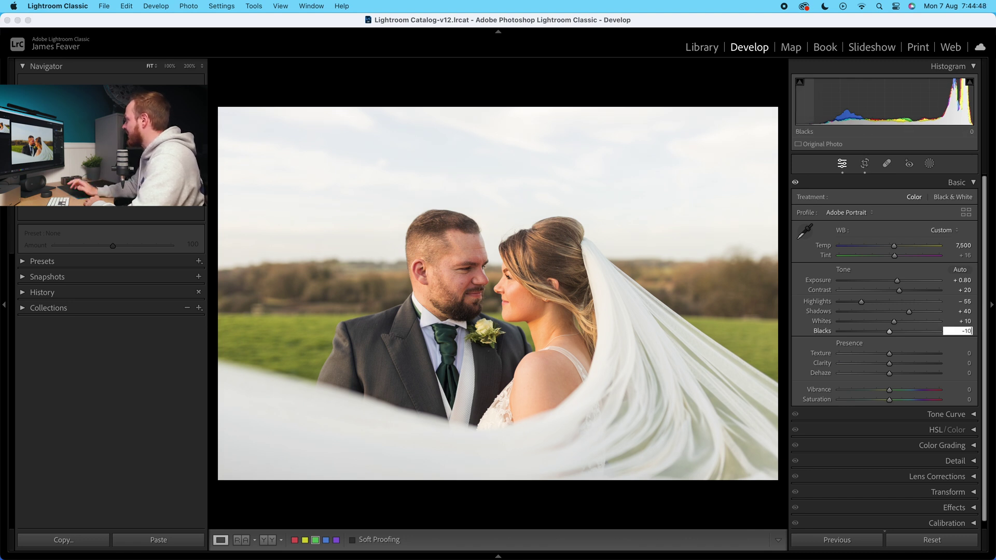
pyautogui.press('Return')
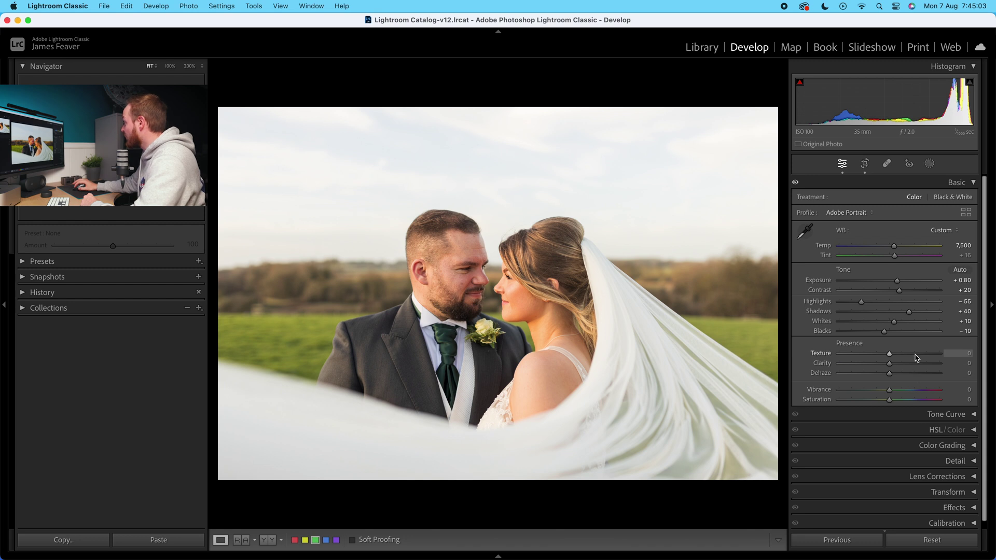
# Set Texture to +10 and Clarity to −10, checking the faces at 100%
pyautogui.click(966, 355)
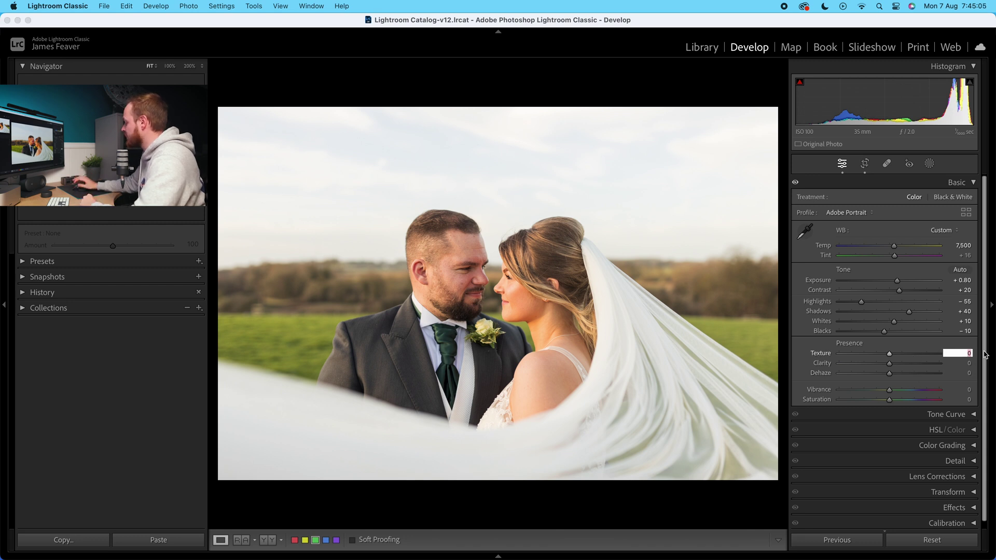
pyautogui.write('10')
pyautogui.press('Return')
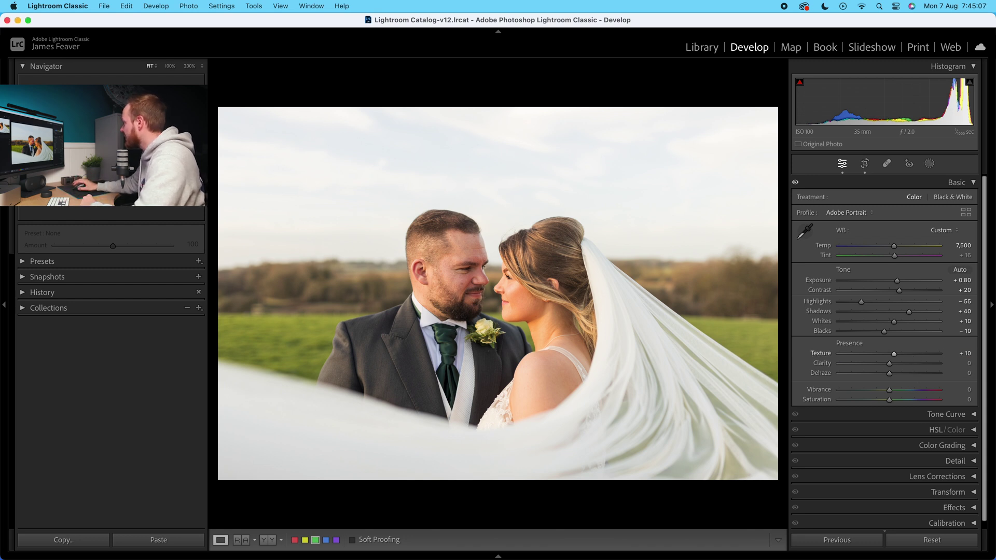
pyautogui.click(496, 218)
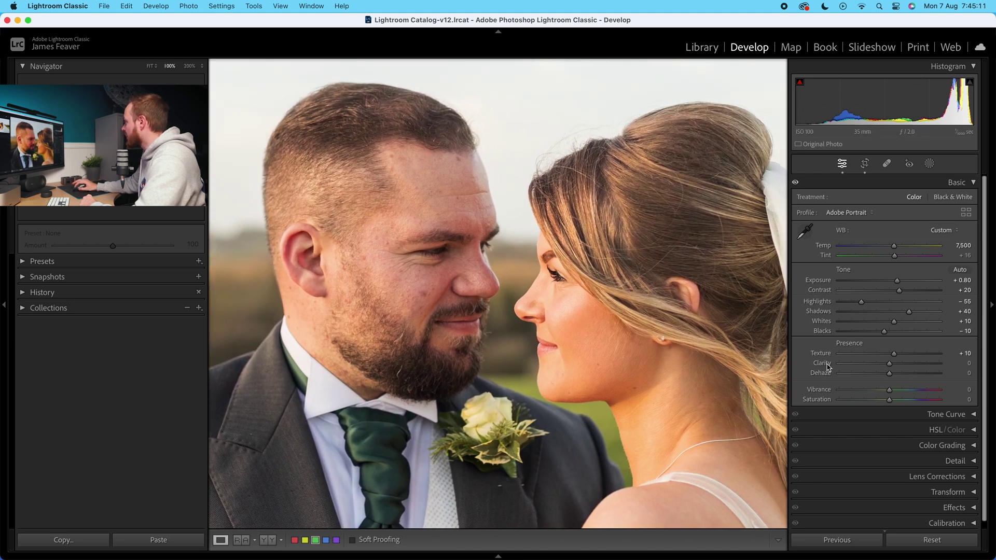
pyautogui.click(968, 363)
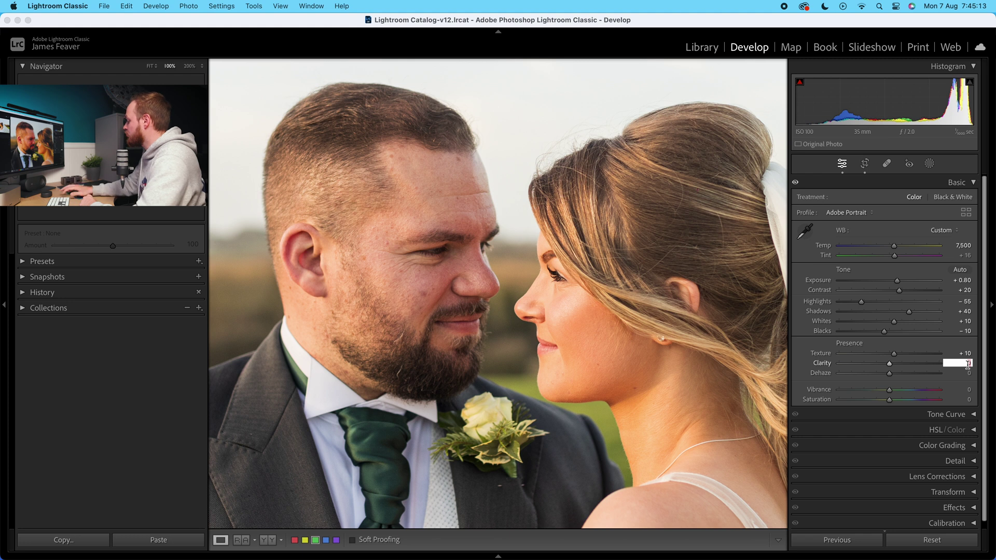
pyautogui.press('Return')
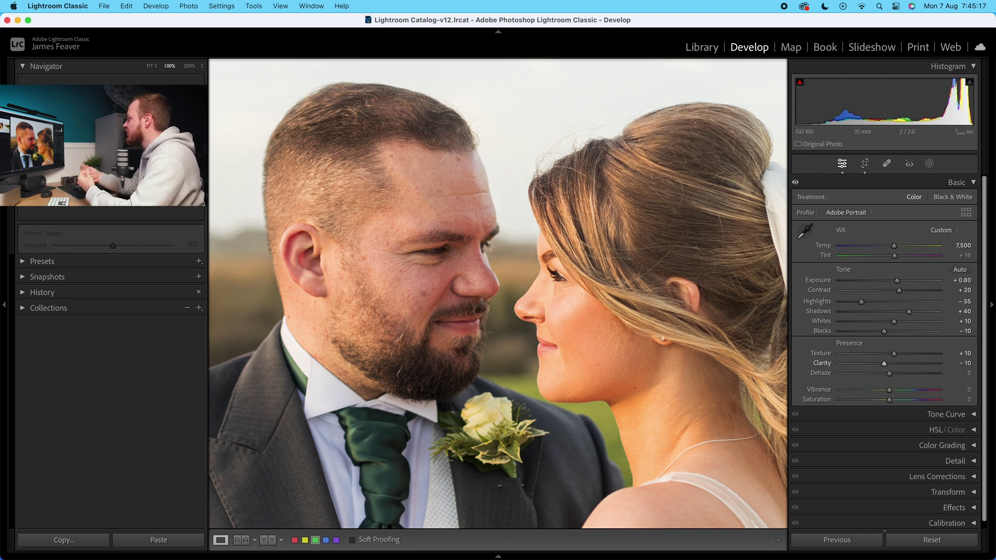
pyautogui.moveTo(656, 377)
pyautogui.mouseDown()
pyautogui.moveTo(643, 365)
pyautogui.moveTo(661, 384)
pyautogui.moveTo(653, 378)
pyautogui.mouseUp()
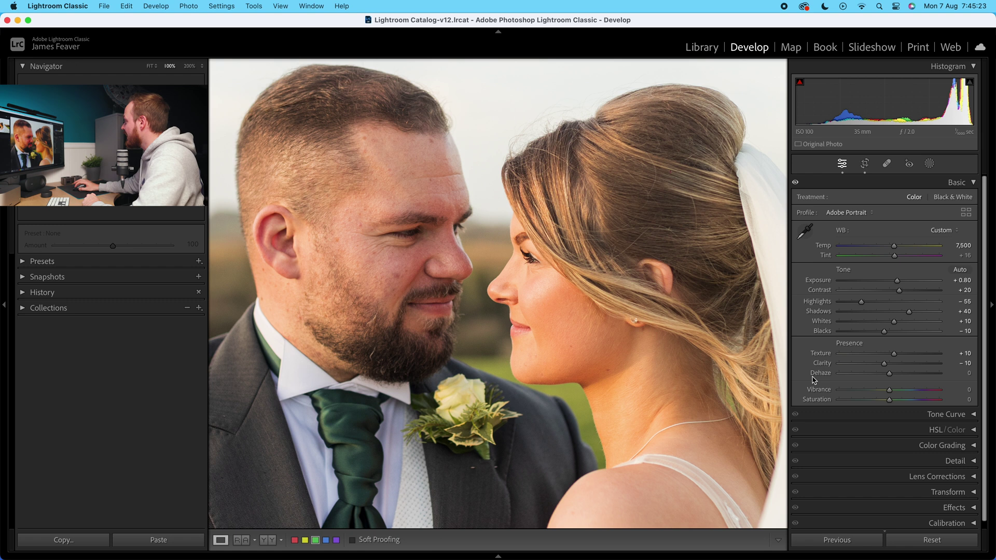
pyautogui.click(606, 361)
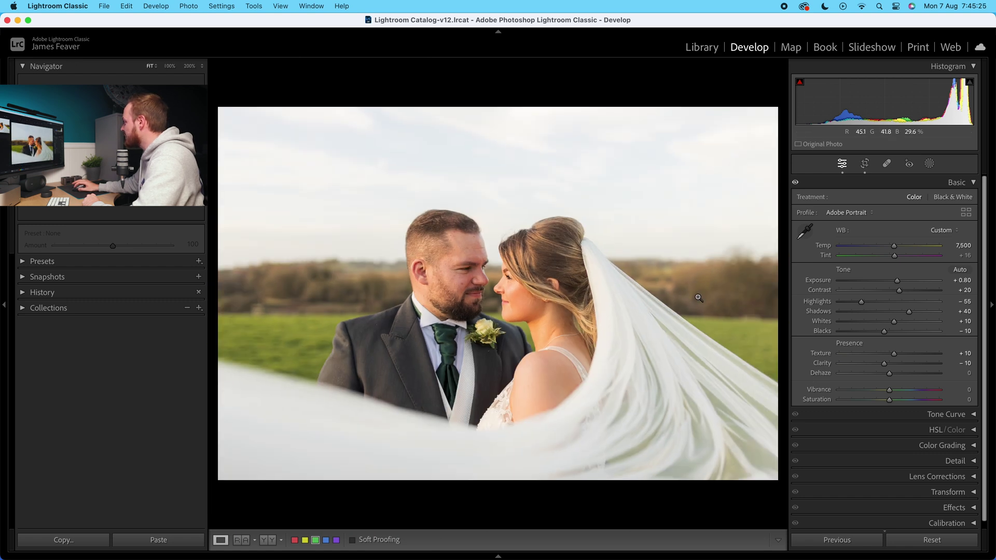
# Set Dehaze to +10 and Vibrance to +5
pyautogui.click(967, 373)
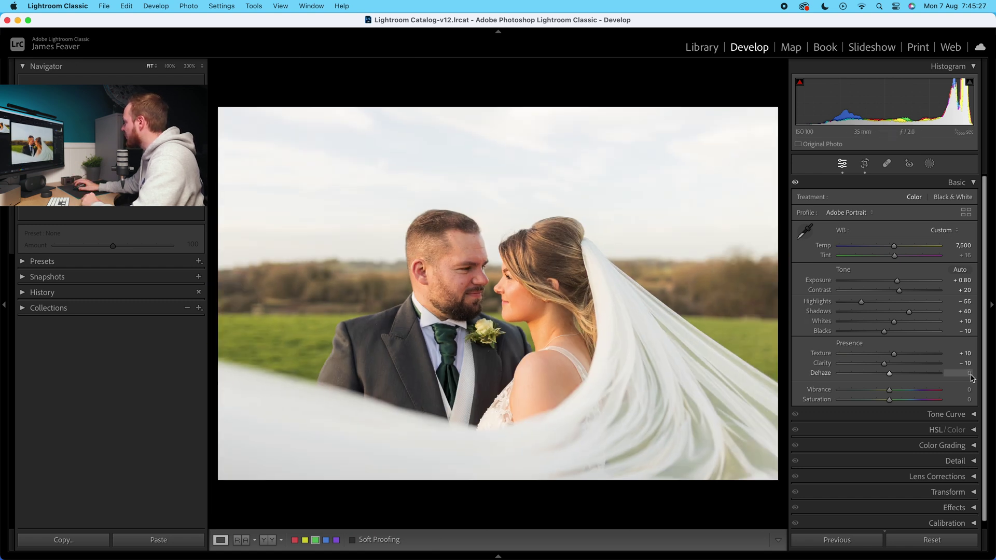
pyautogui.write('10')
pyautogui.press('Return')
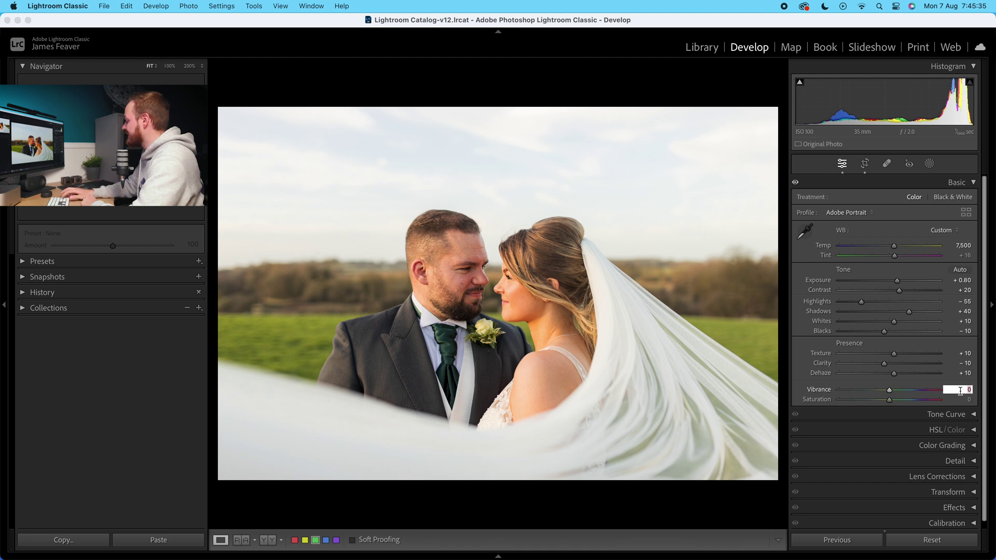
pyautogui.click(960, 389)
pyautogui.press('Return')
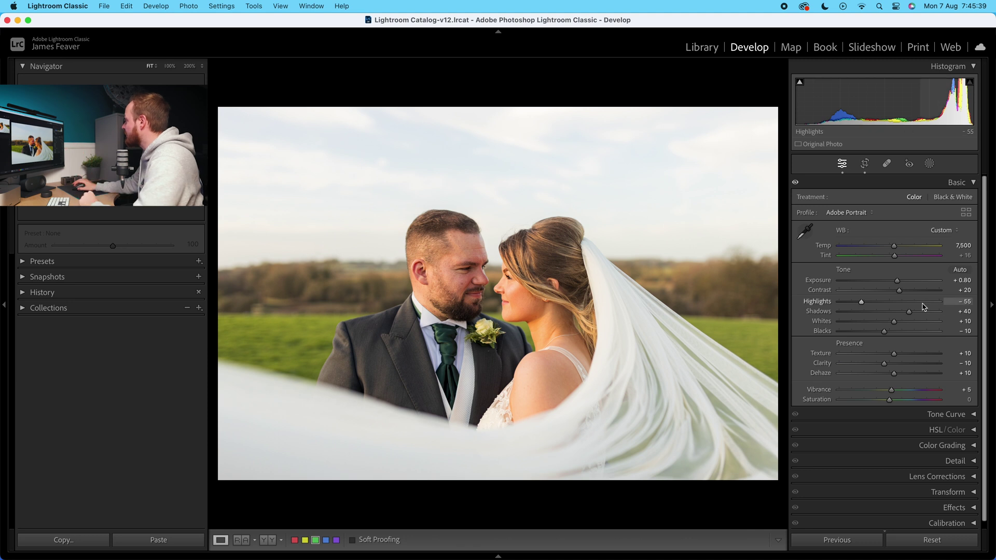
# Collapse the Basic panel and open HSL/Color on its Hue tab
pyautogui.click(955, 184)
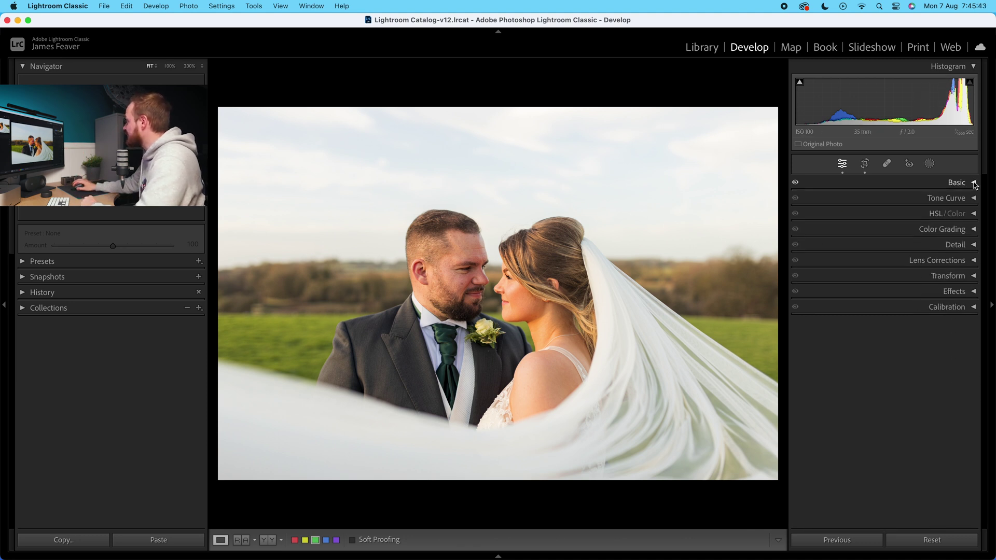
pyautogui.click(974, 215)
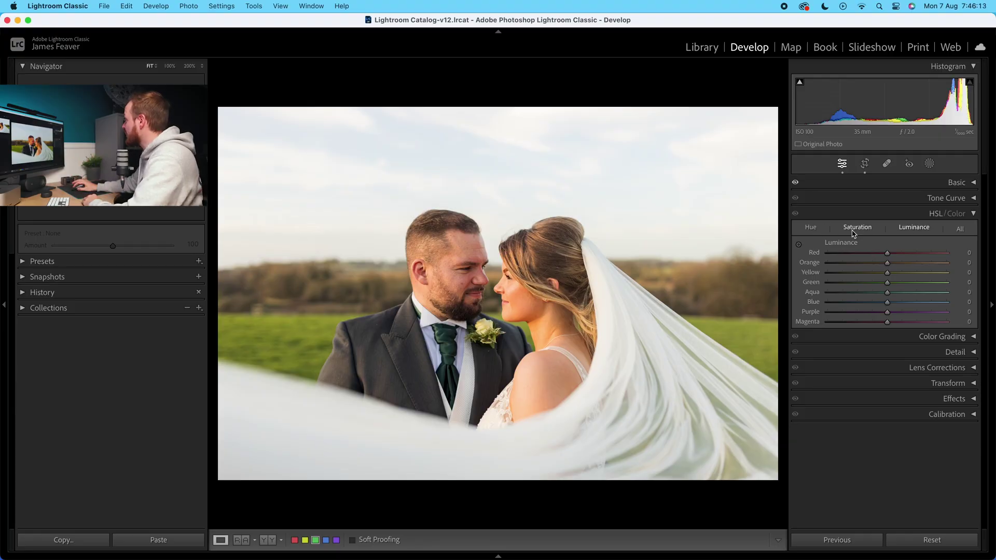
pyautogui.click(812, 231)
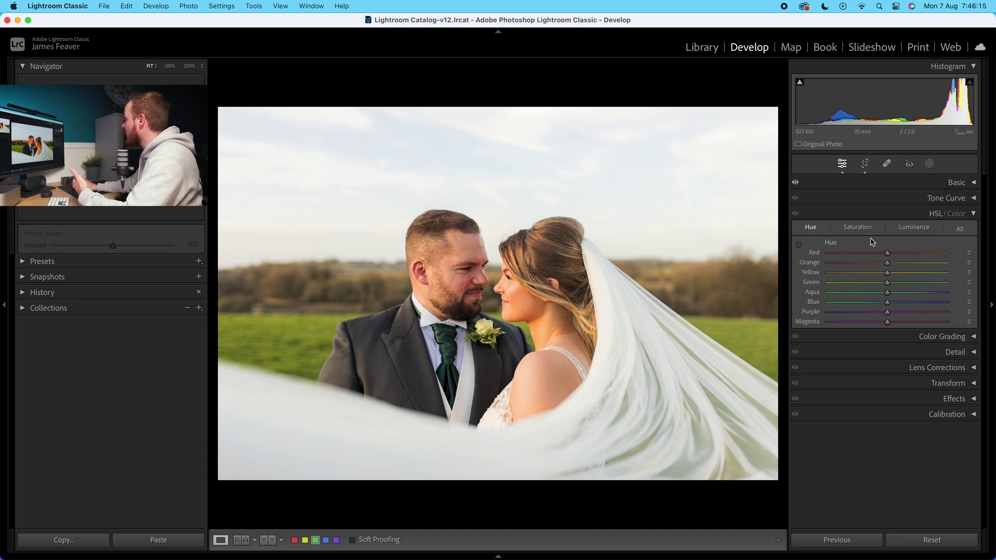
pyautogui.click(859, 228)
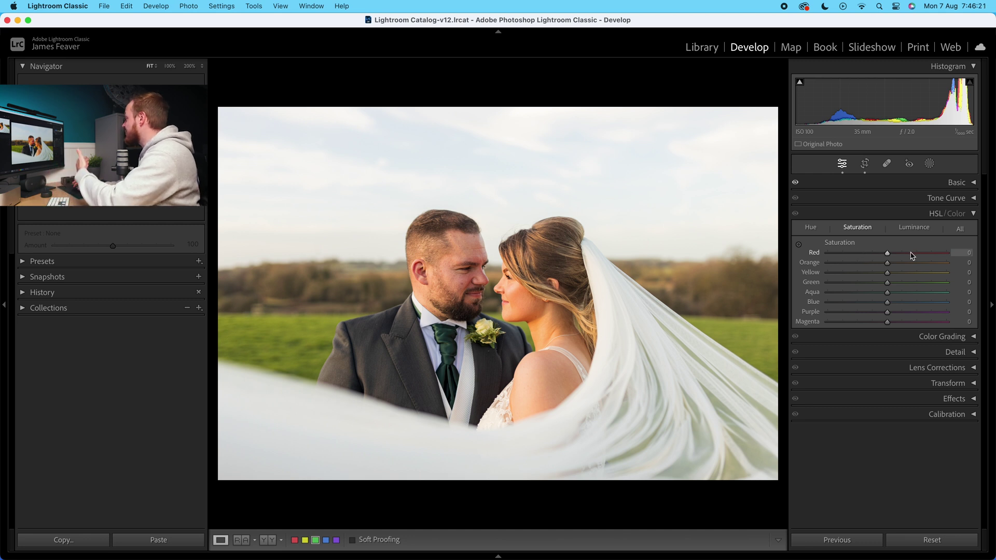
pyautogui.click(907, 232)
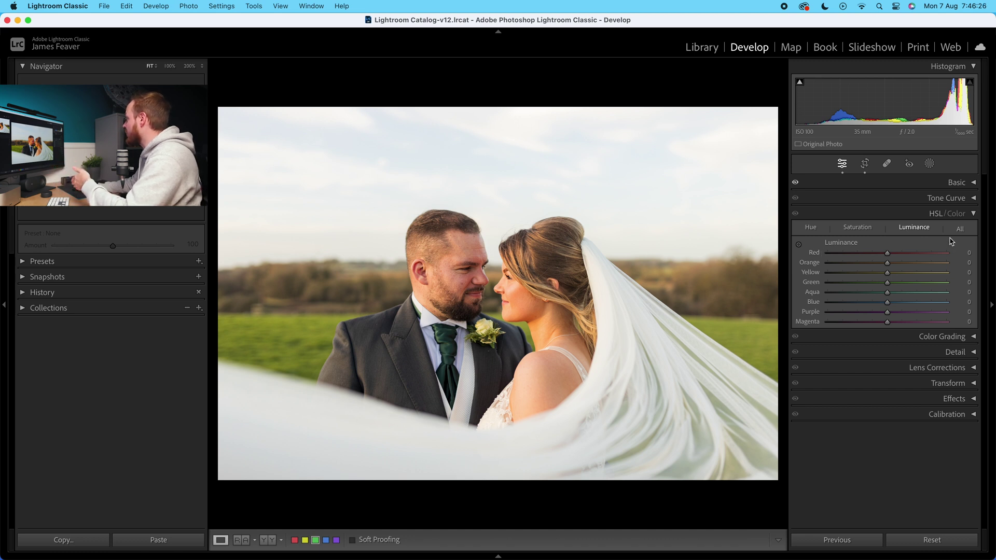
pyautogui.click(811, 229)
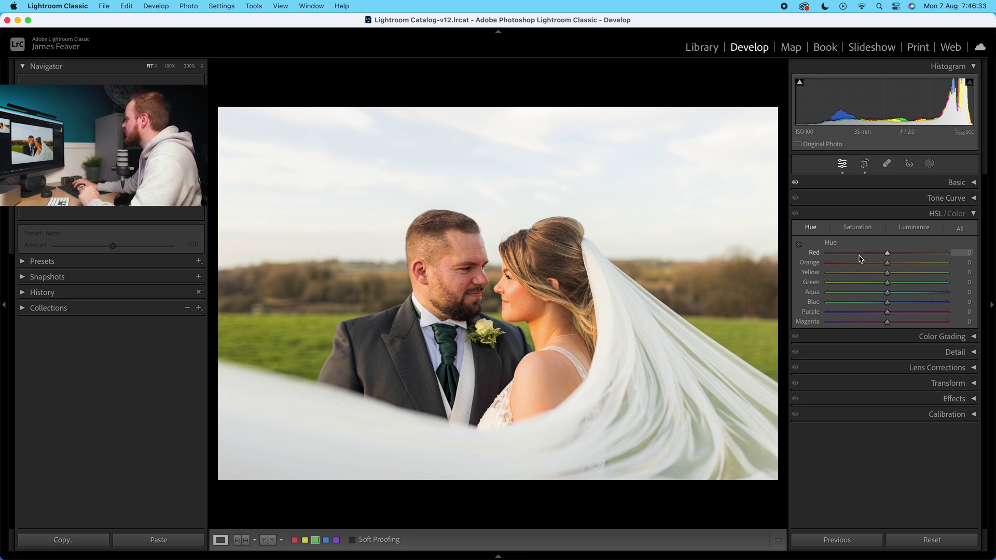
# Set hues Orange −6, Yellow −20, Green −40 and Aqua −10
pyautogui.click(965, 262)
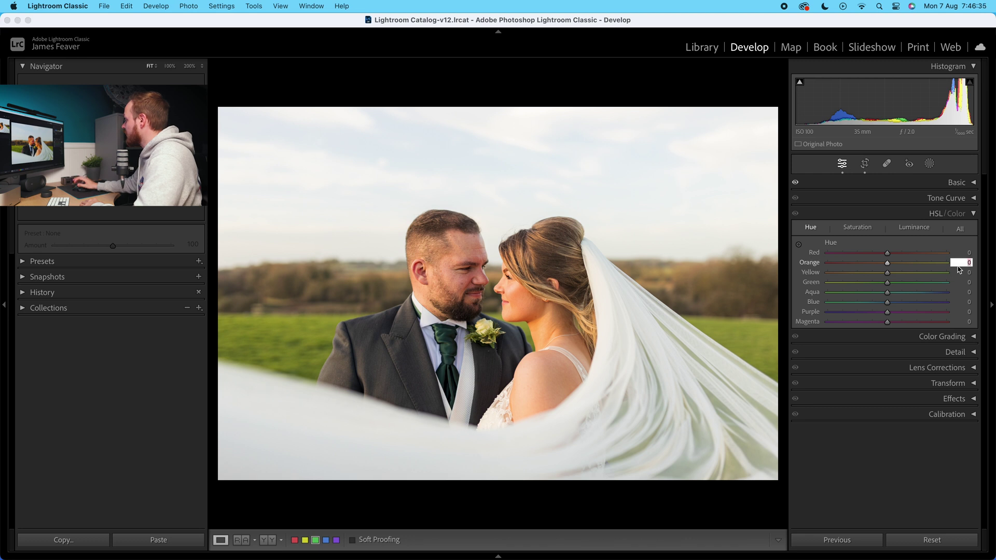
pyautogui.press('Return')
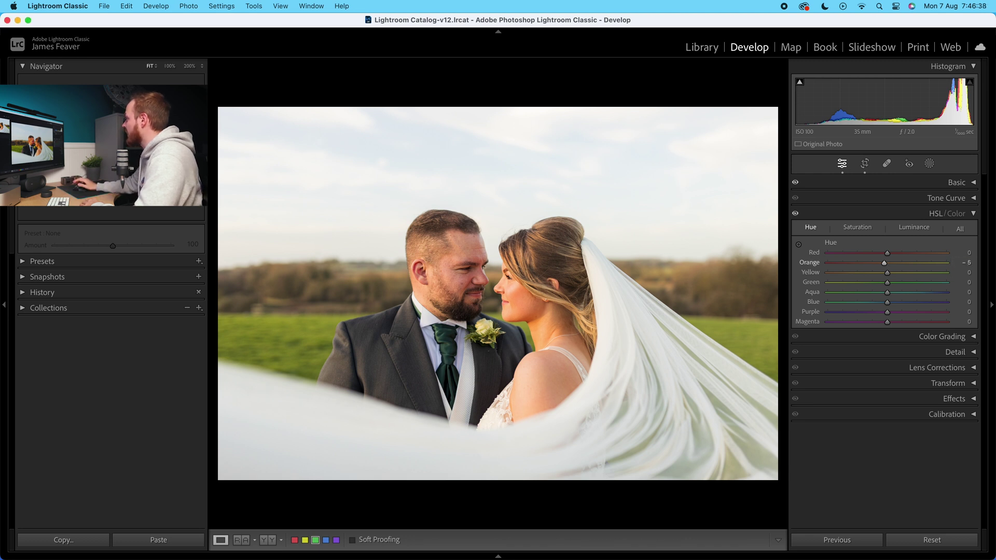
pyautogui.click(960, 272)
pyautogui.write('-2')
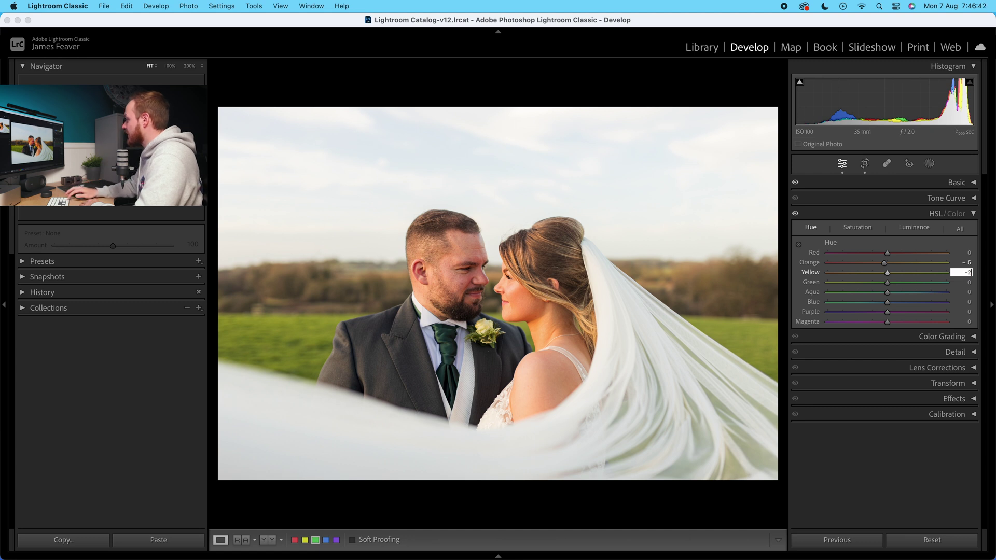
pyautogui.write('0')
pyautogui.press('Return')
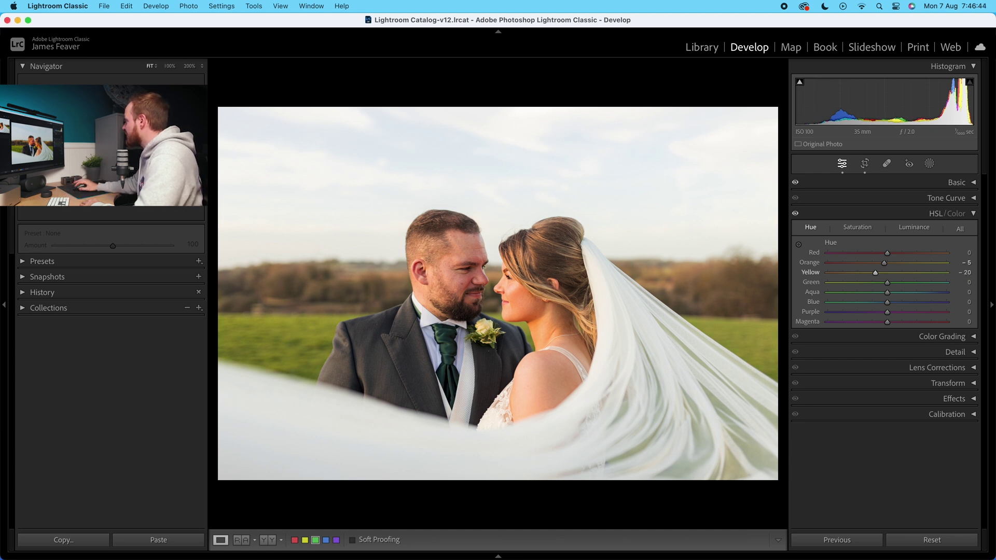
pyautogui.click(960, 282)
pyautogui.write('-')
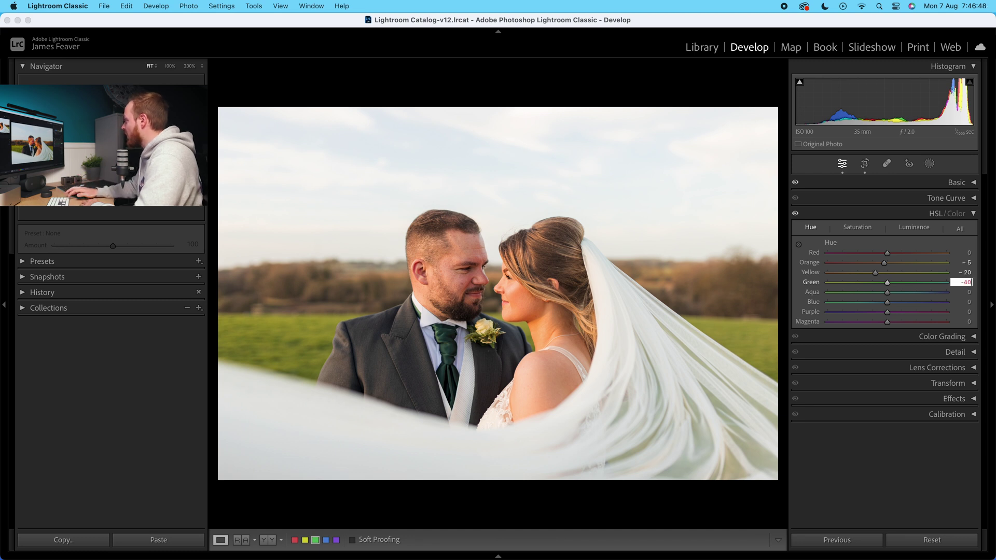
pyautogui.write('40')
pyautogui.press('Return')
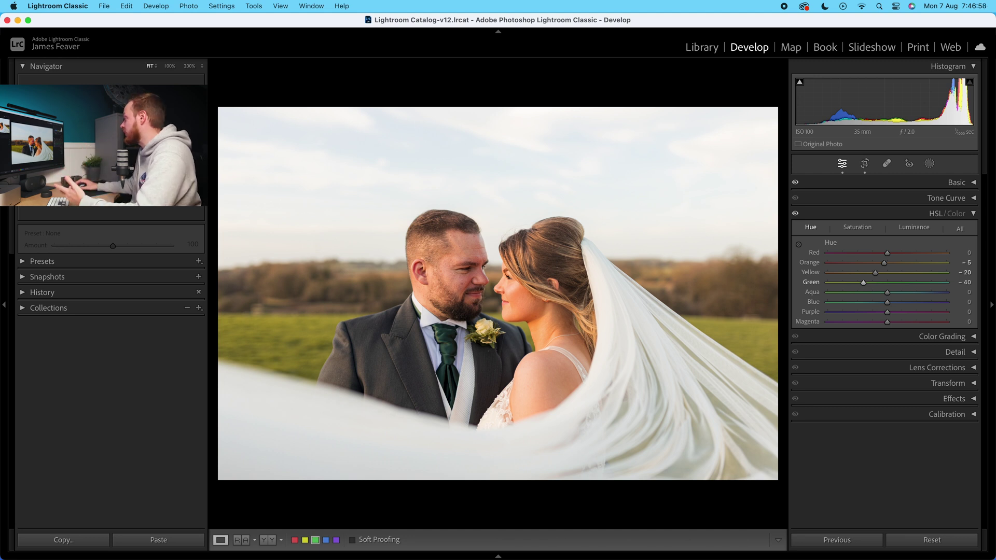
pyautogui.click(964, 291)
pyautogui.write('-')
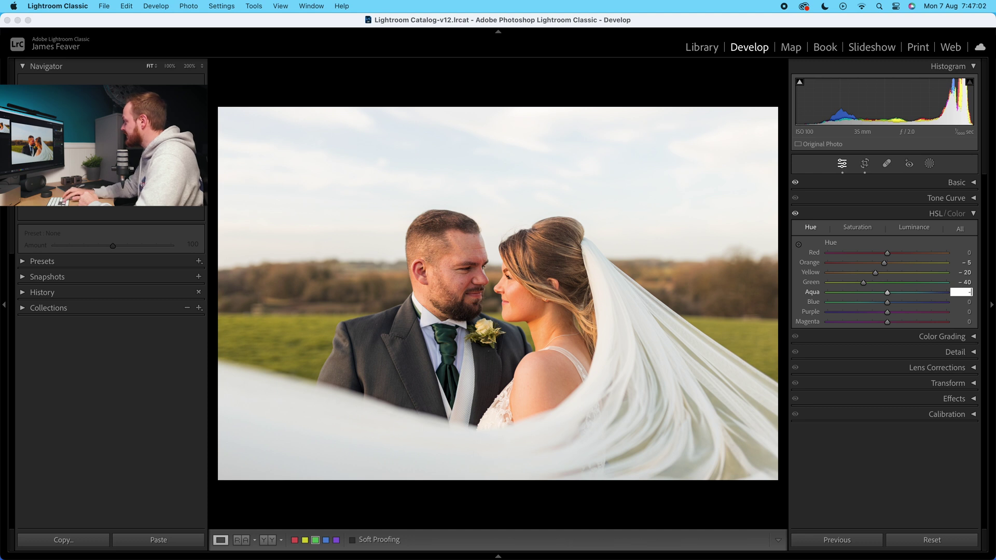
pyautogui.write('10')
pyautogui.press('Return')
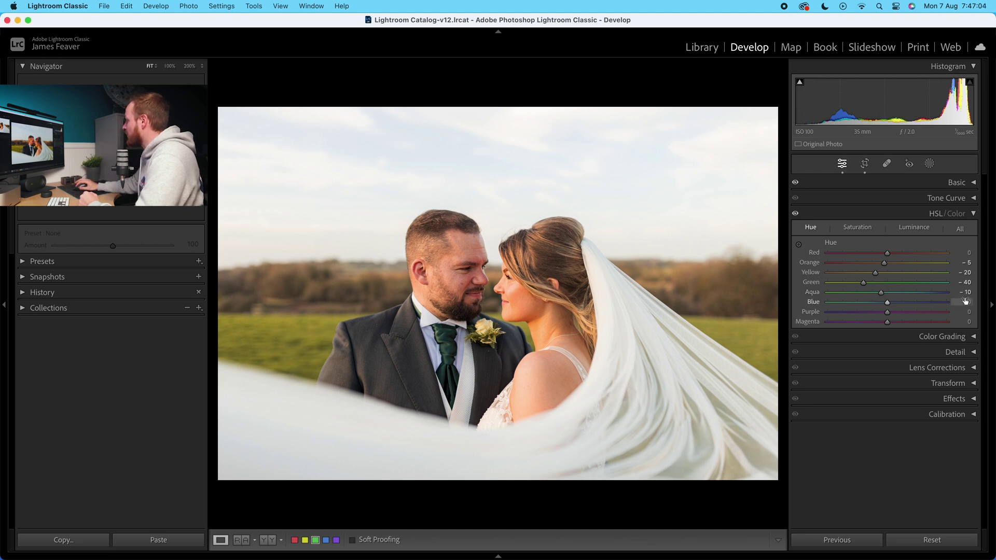
# Set hues Blue −10, Purple +10 and Magenta +25
pyautogui.click(965, 303)
pyautogui.write('-')
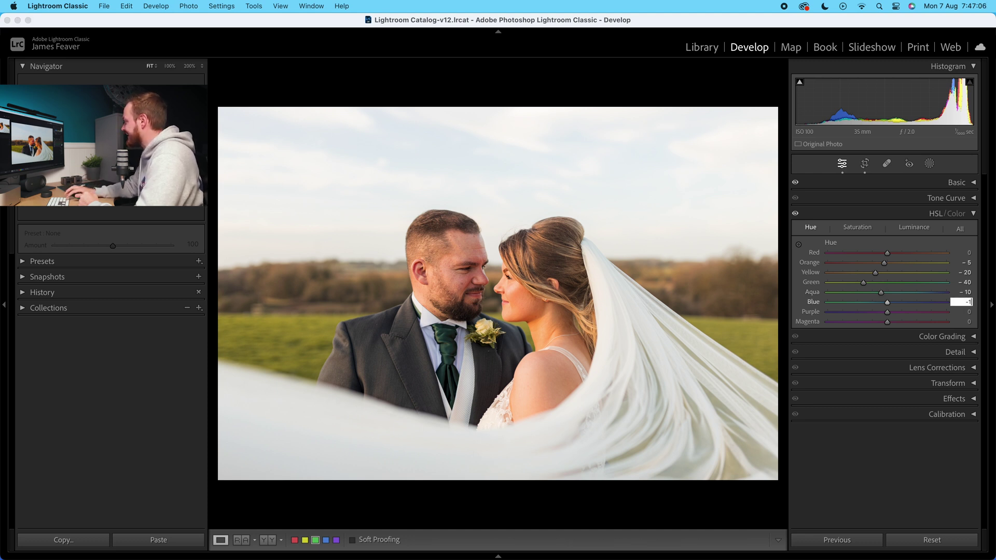
pyautogui.write('10')
pyautogui.press('Return')
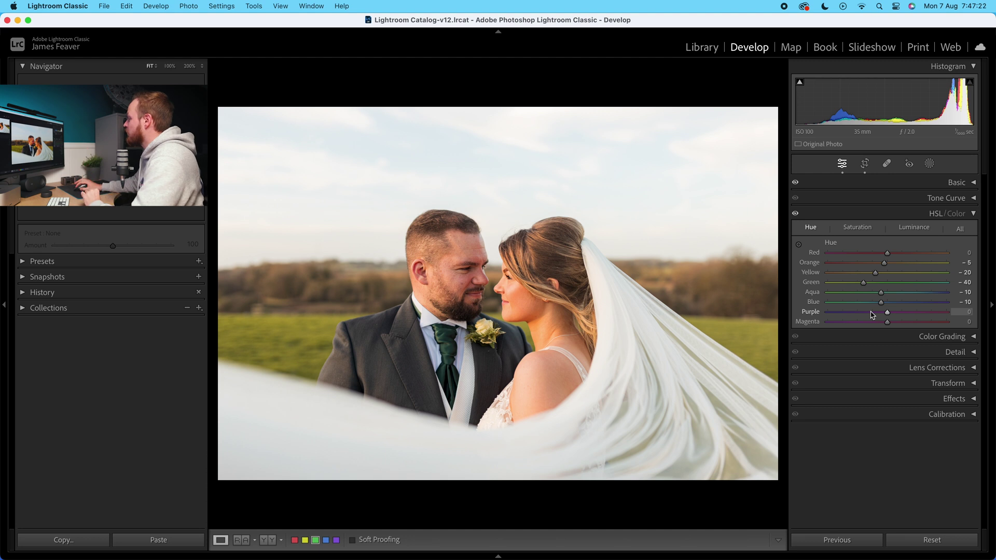
pyautogui.click(957, 311)
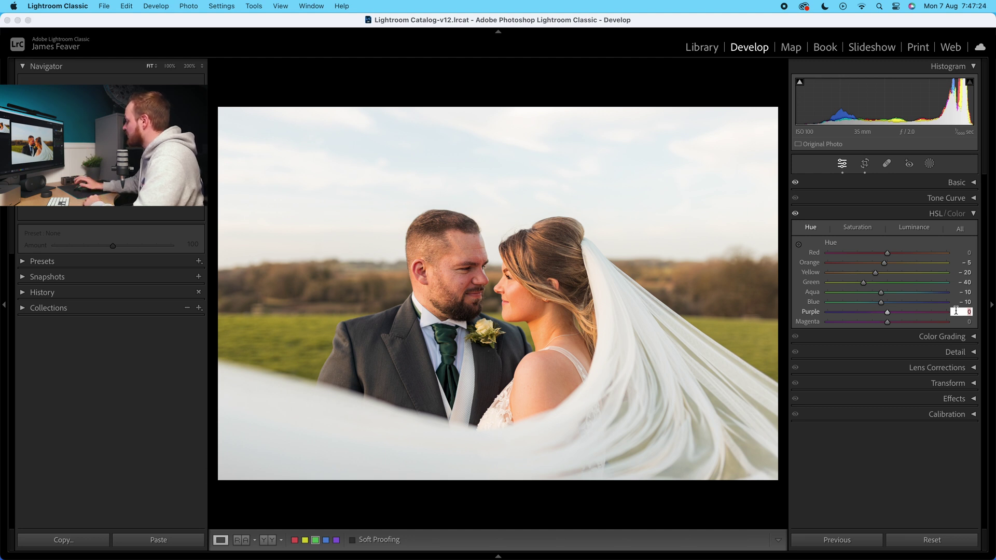
pyautogui.write('10')
pyautogui.press('Return')
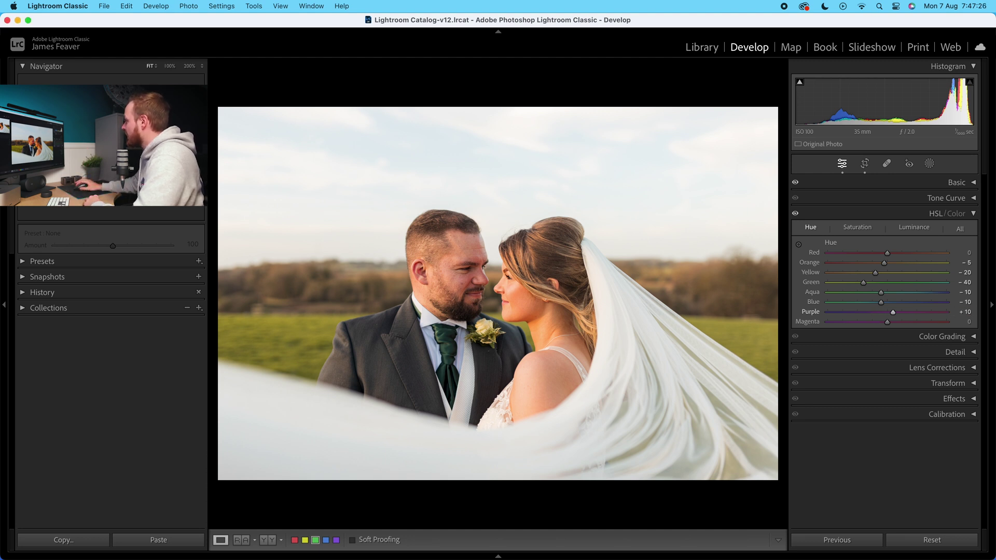
pyautogui.click(962, 322)
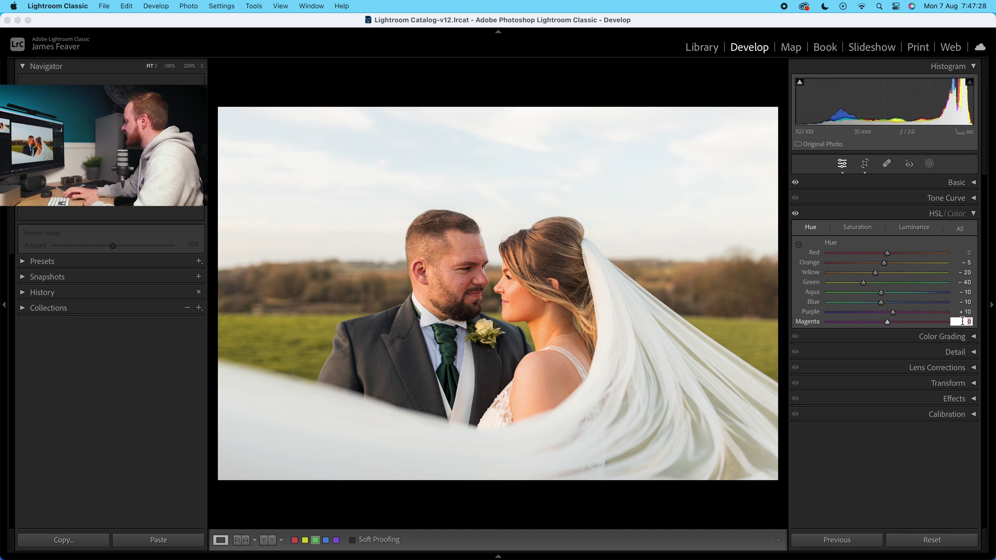
pyautogui.write('25')
pyautogui.press('Return')
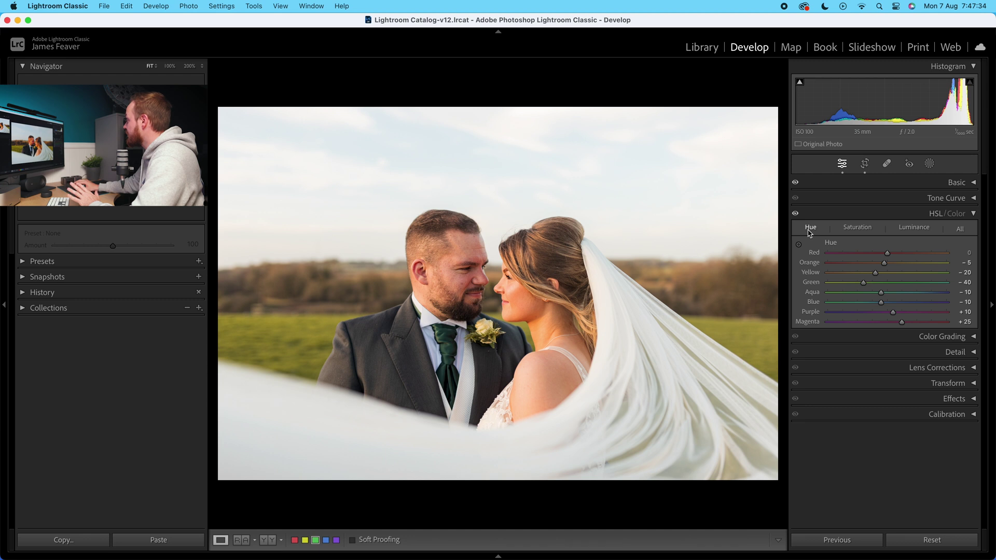
# Set saturation Red −10, Orange −10 and Yellow −35
pyautogui.click(858, 229)
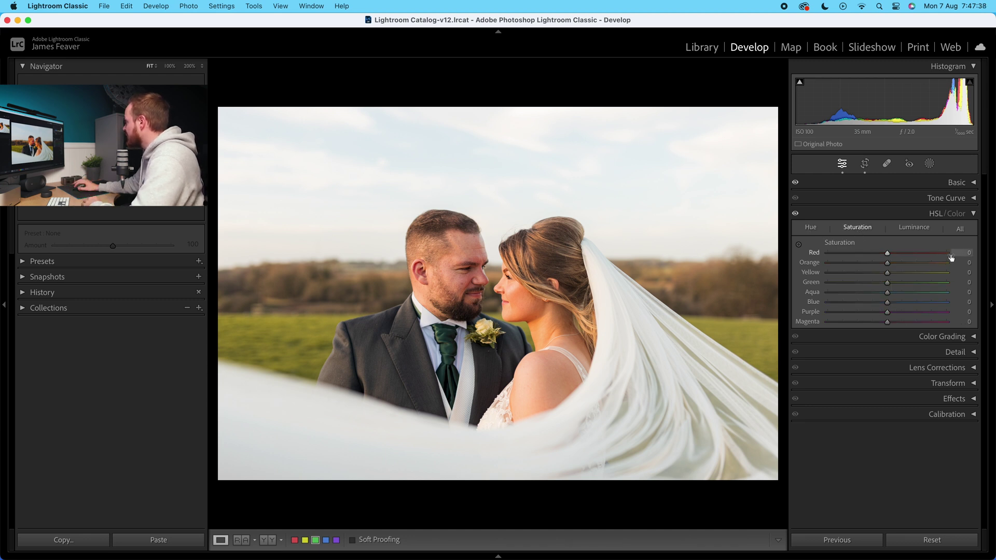
pyautogui.click(971, 253)
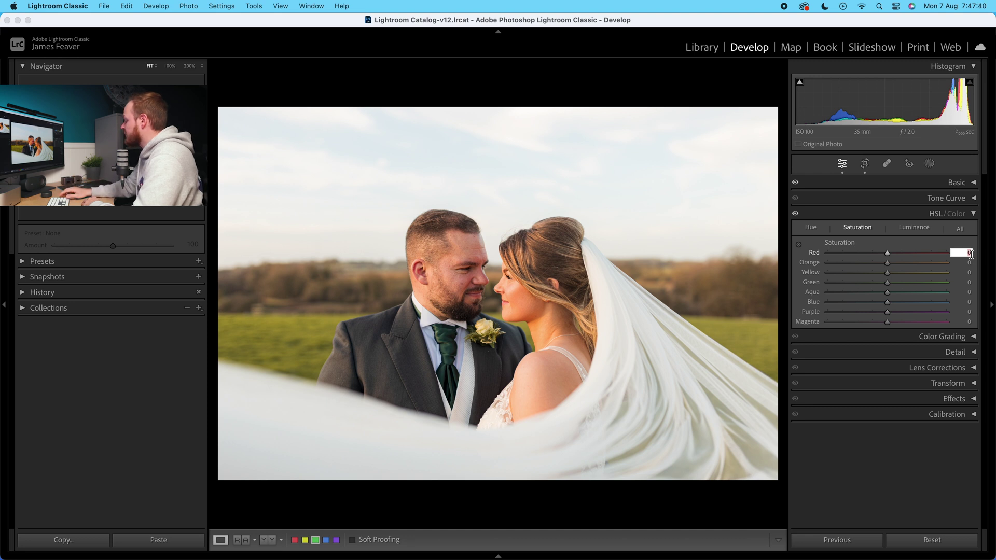
pyautogui.write('- 10')
pyautogui.press('Return')
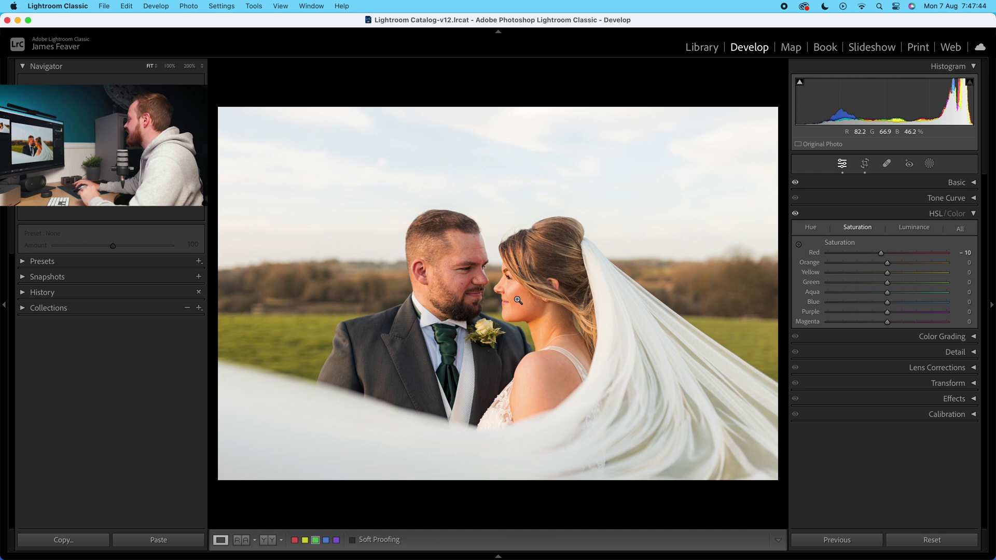
pyautogui.click(965, 263)
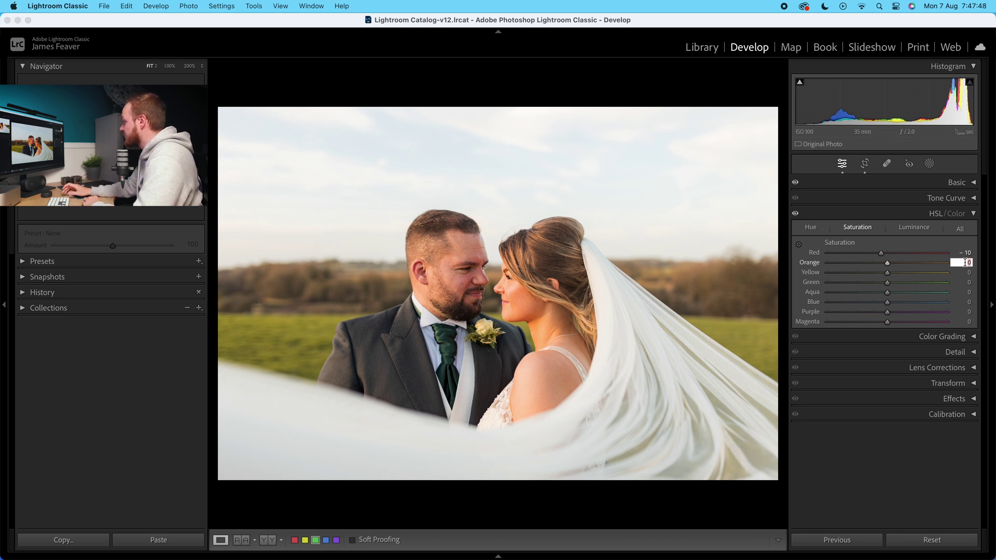
pyautogui.write('-1')
pyautogui.press('Return')
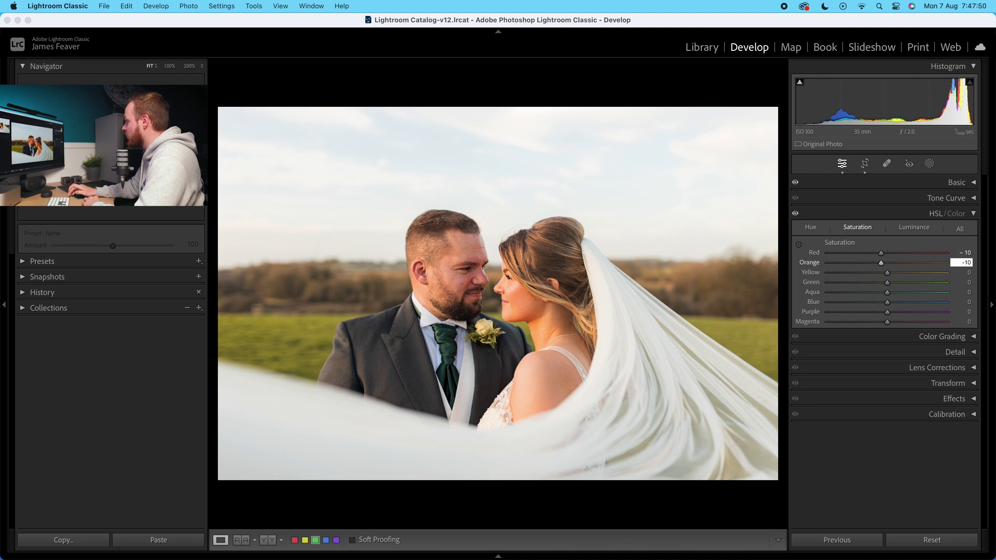
pyautogui.click(966, 272)
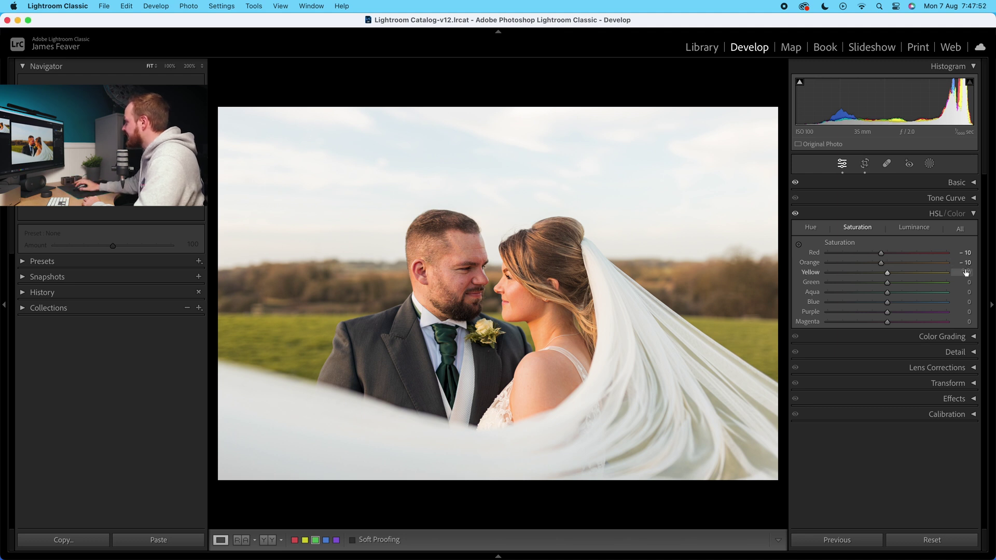
pyautogui.click(965, 272)
pyautogui.write('-3')
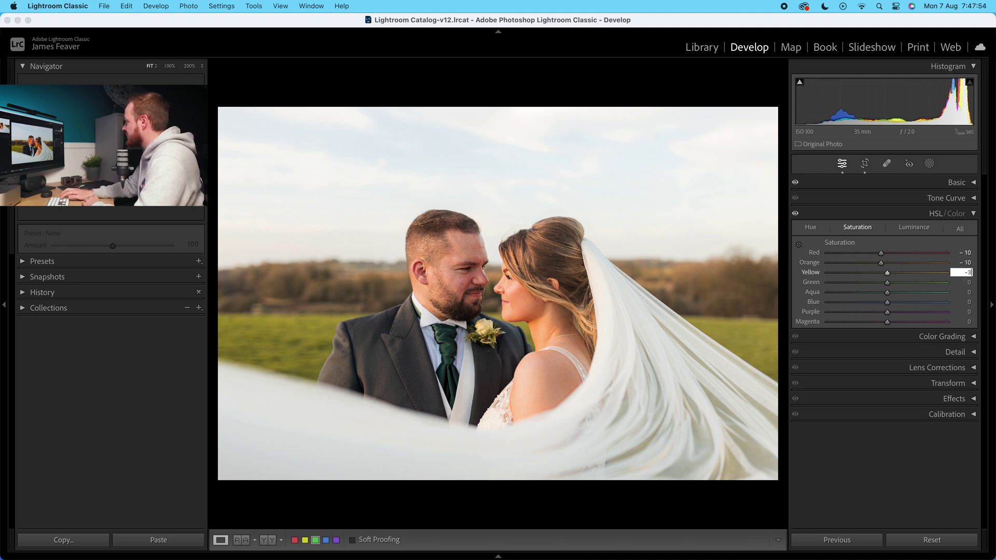
pyautogui.write('5')
pyautogui.press('Return')
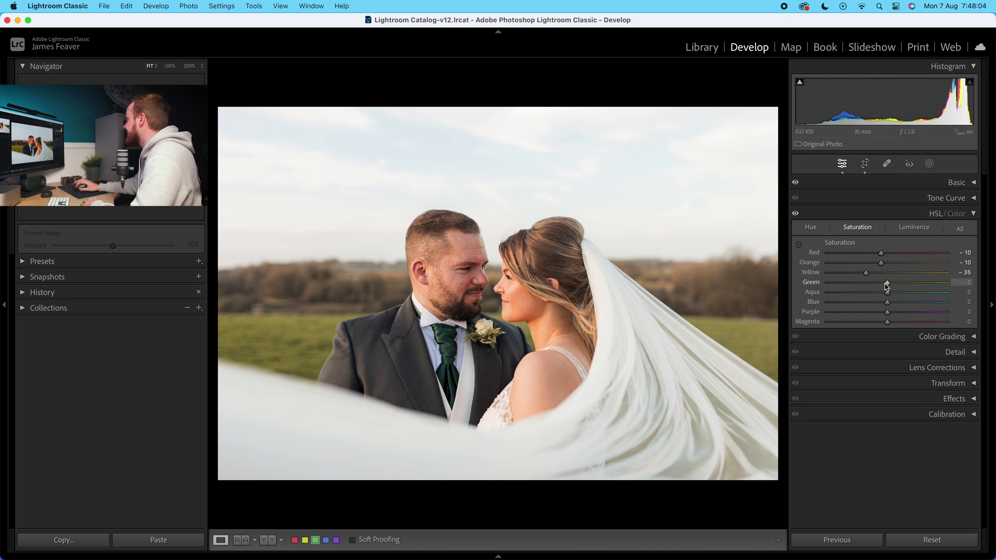
# Set saturation Green −35, Blue −10 and Purple −35, and reduce Magenta
pyautogui.click(959, 282)
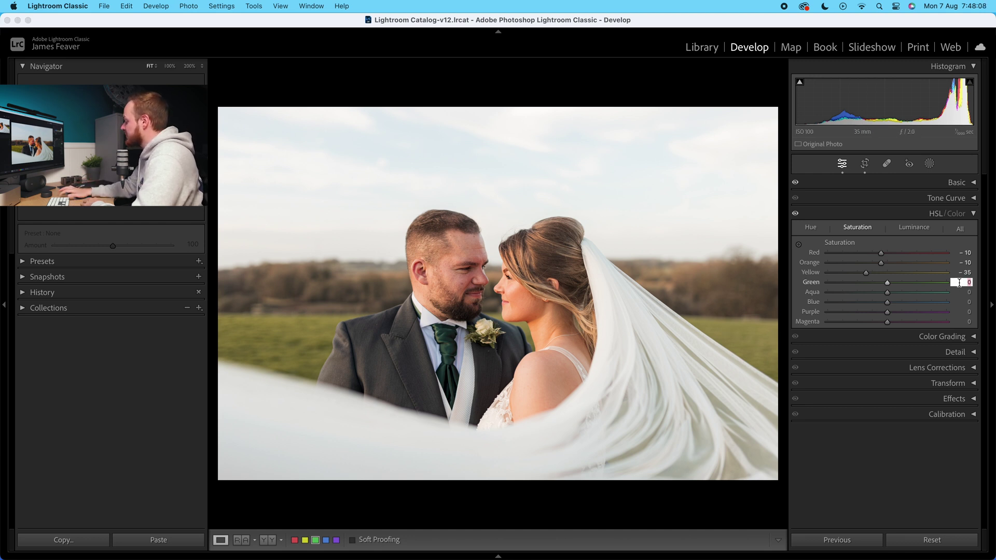
pyautogui.press('Return')
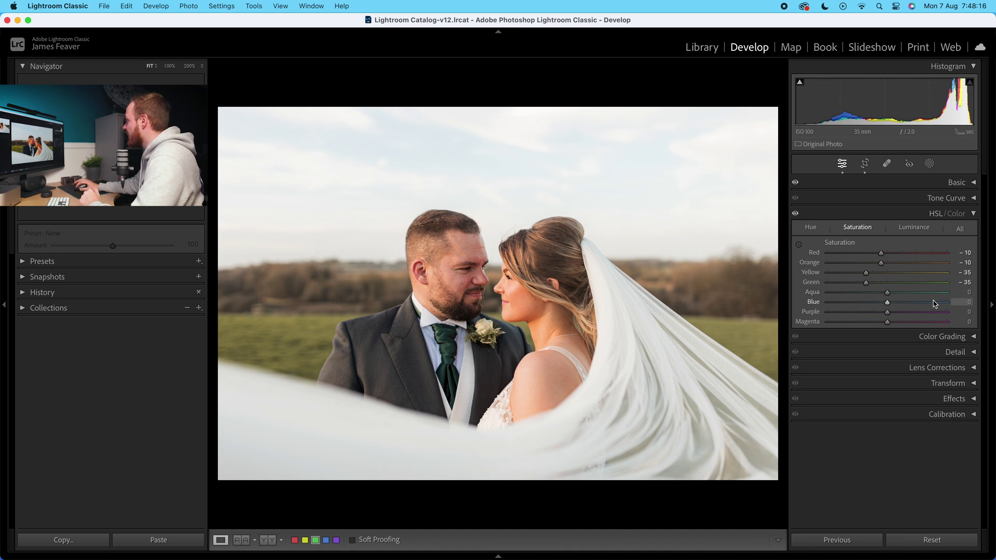
pyautogui.click(966, 303)
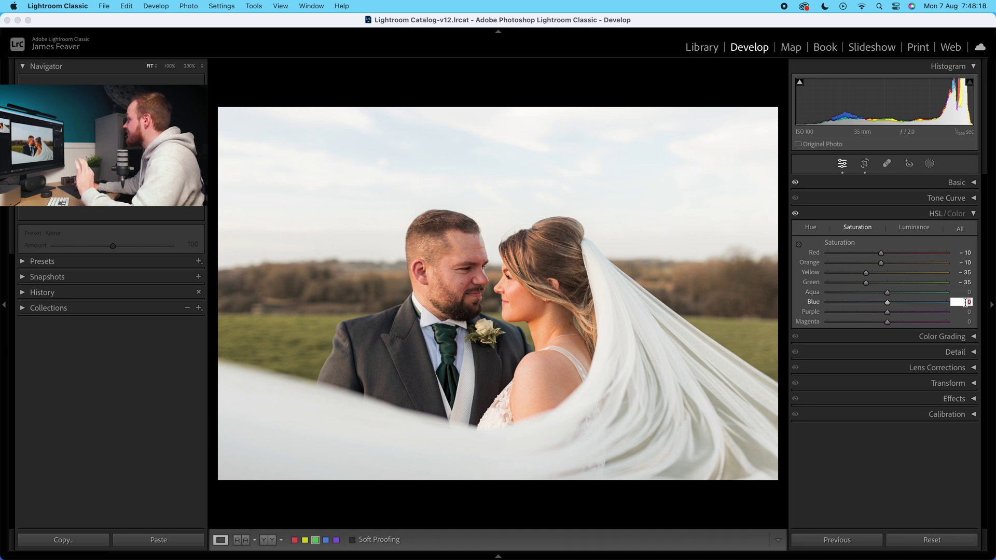
pyautogui.write('-1')
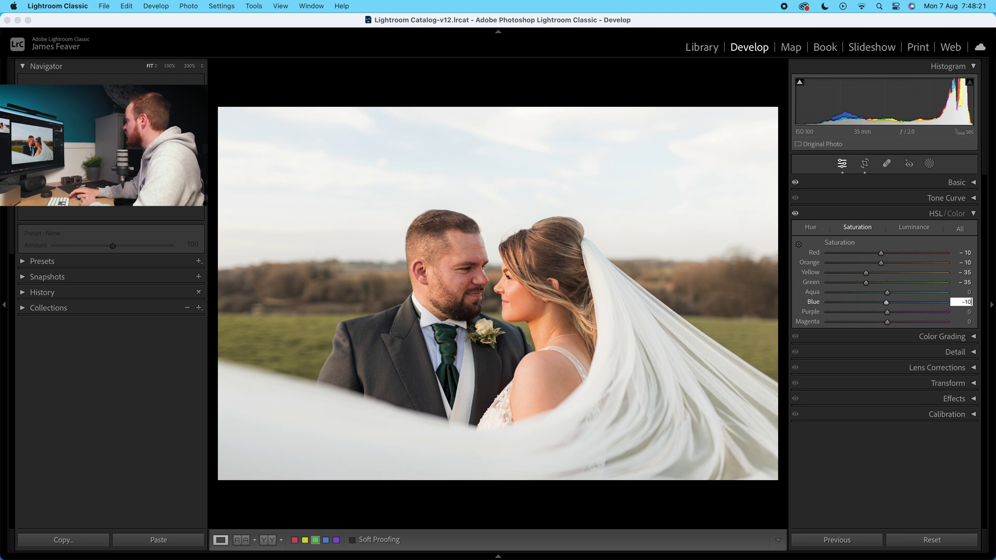
pyautogui.press('Return')
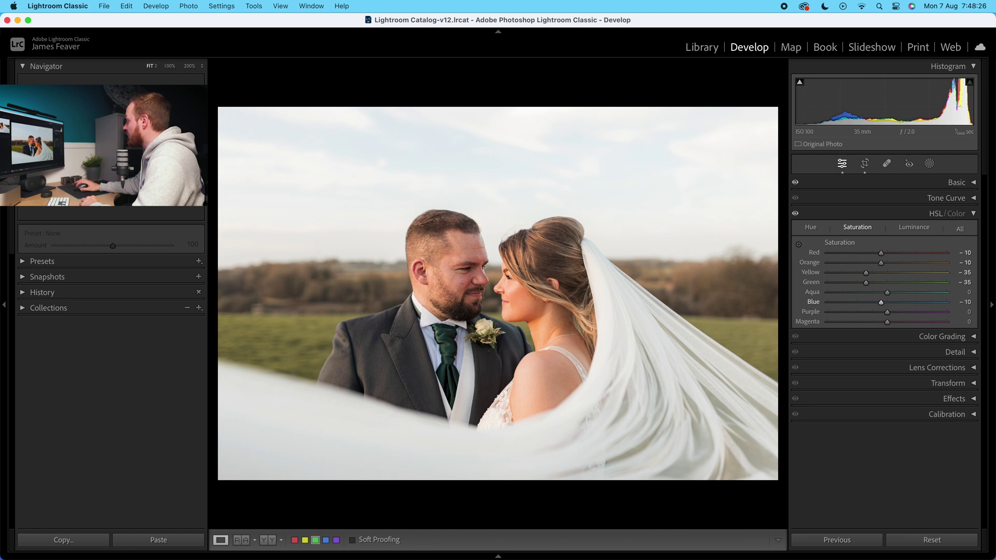
pyautogui.click(966, 312)
pyautogui.write('-')
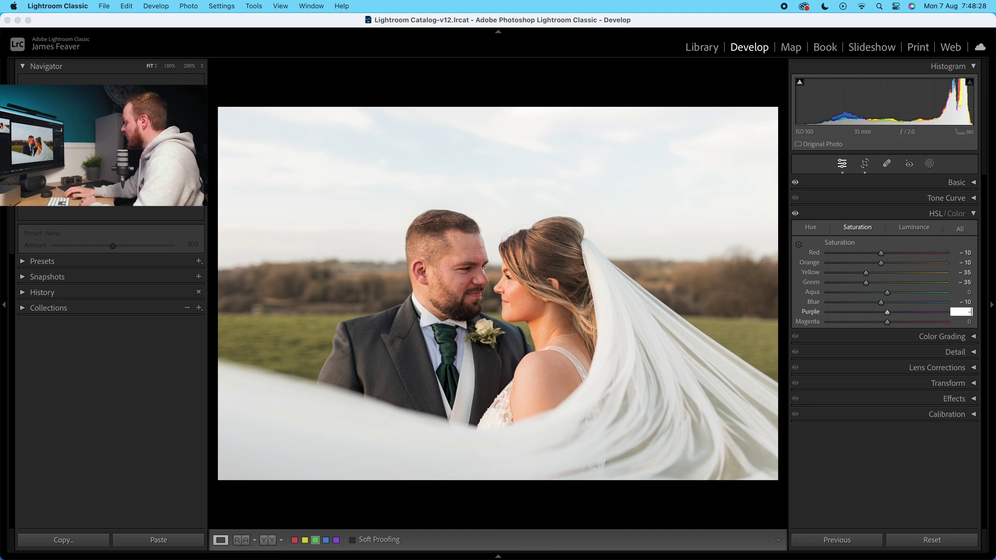
pyautogui.write('35')
pyautogui.press('Return')
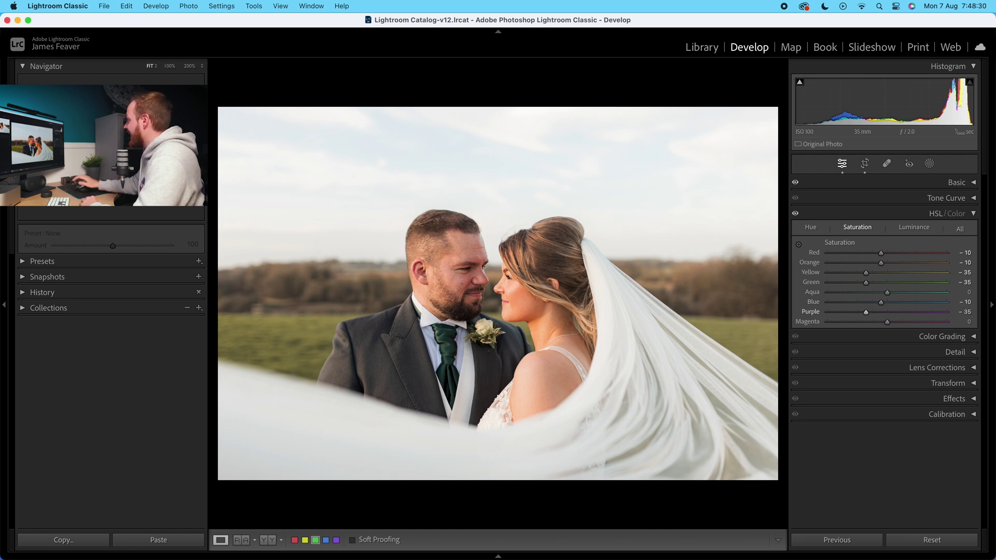
pyautogui.click(962, 321)
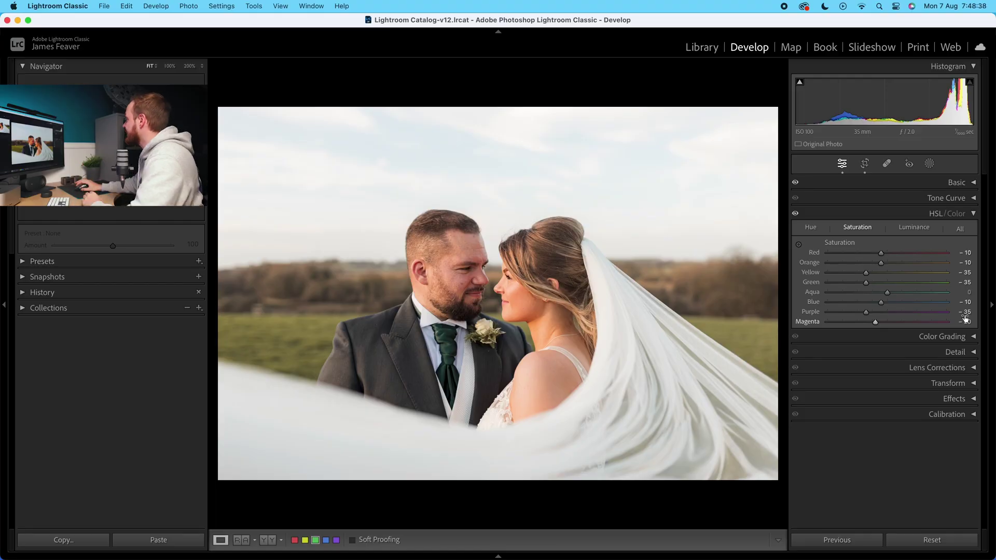
pyautogui.click(915, 228)
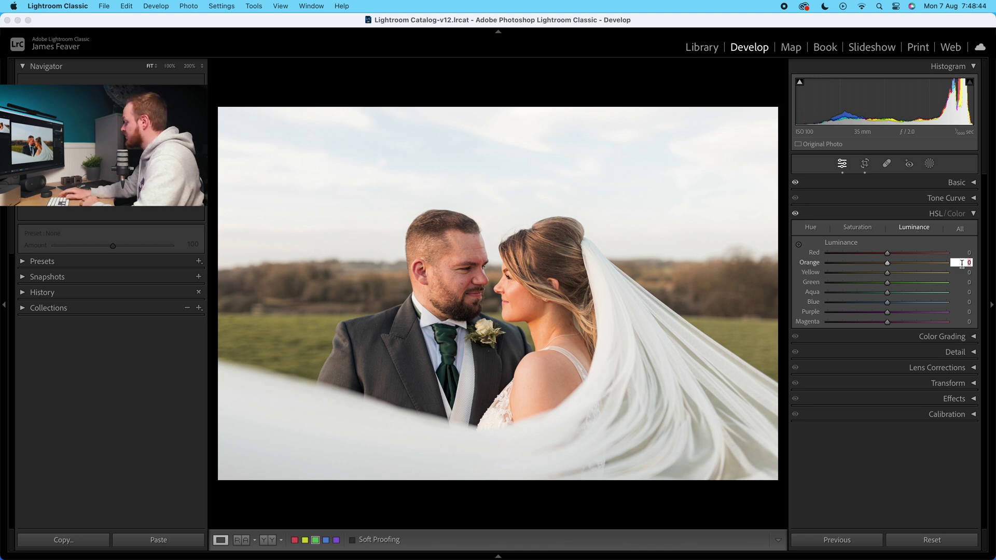
# Set luminance Orange −20, Green −10, Purple and Magenta +15, then collapse HSL/Color
pyautogui.press('Return')
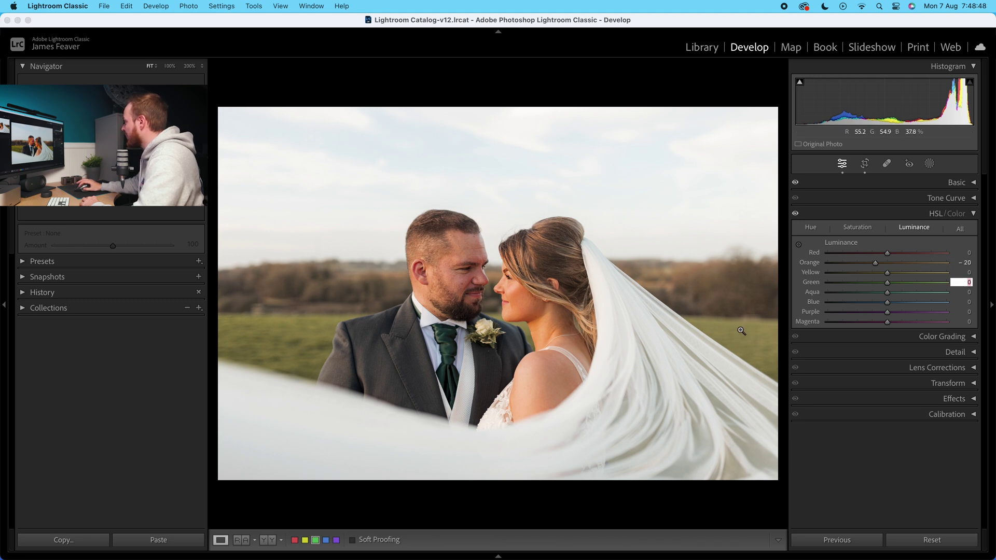
pyautogui.press('BackSpace')
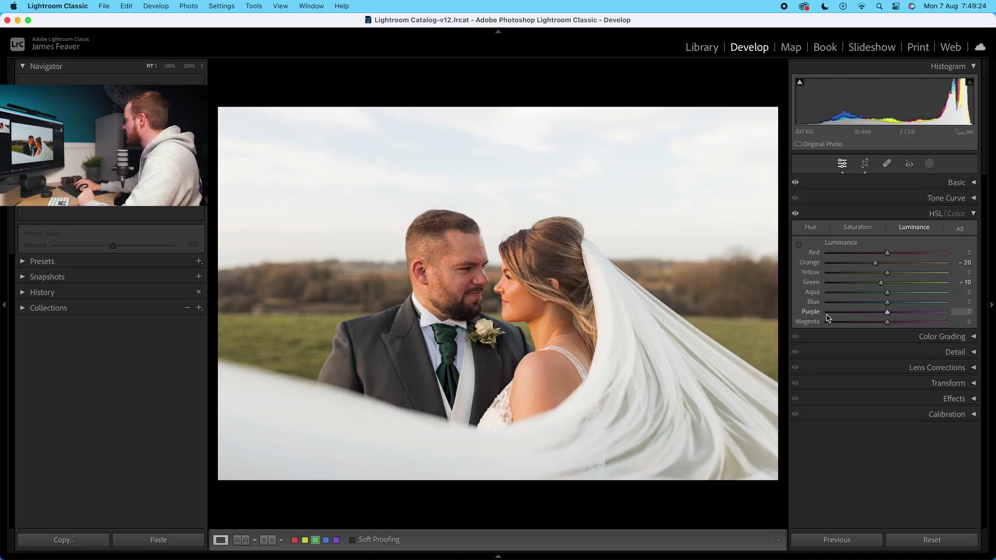
pyautogui.click(969, 312)
pyautogui.write('15')
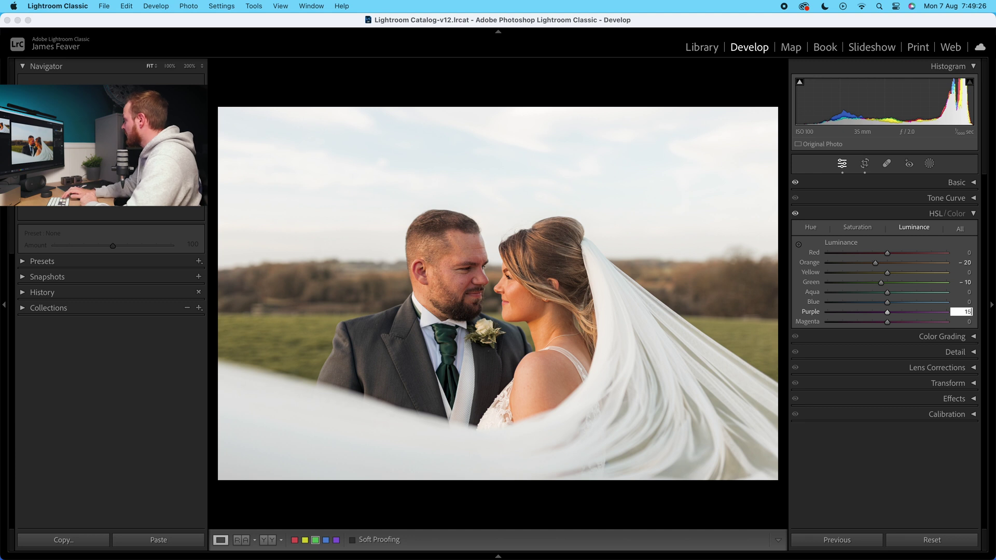
pyautogui.press('Return')
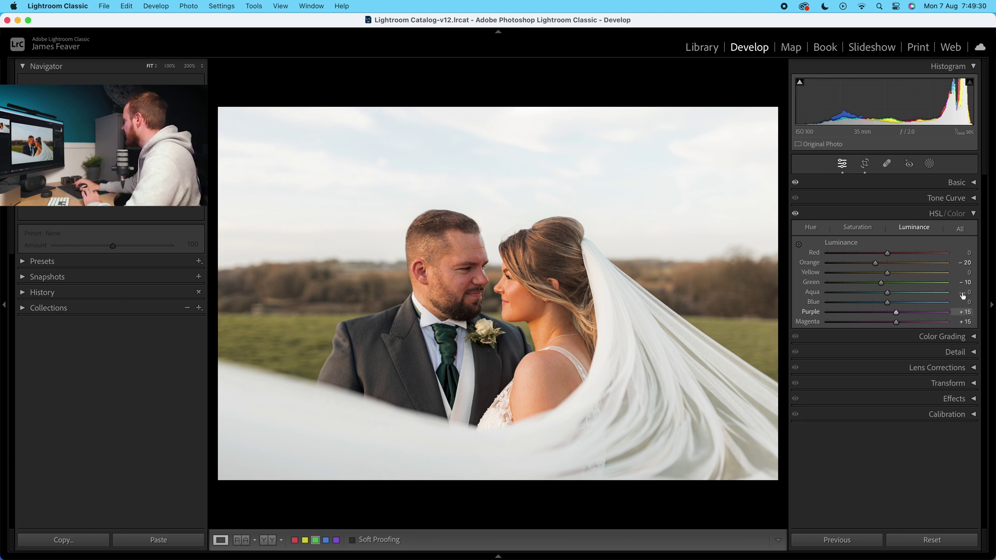
pyautogui.click(973, 214)
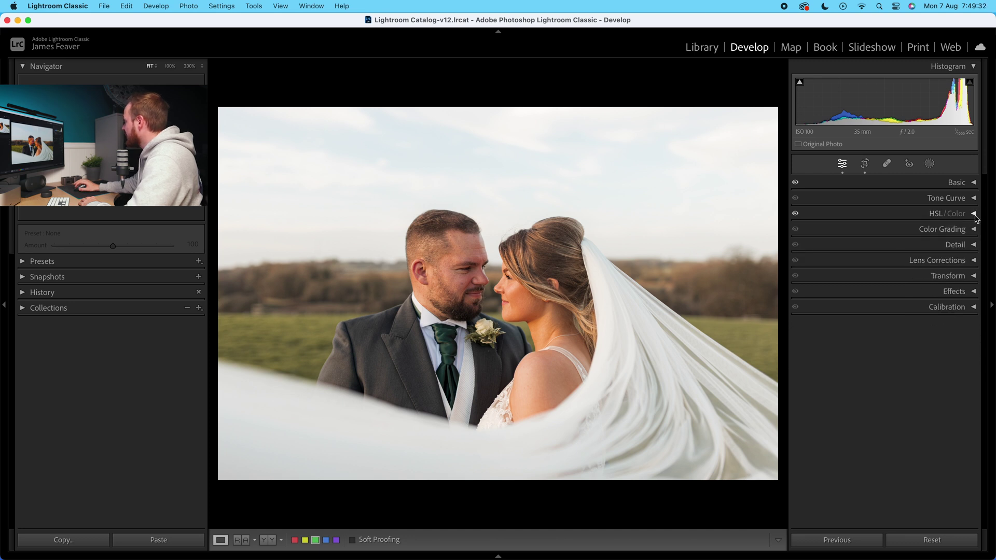